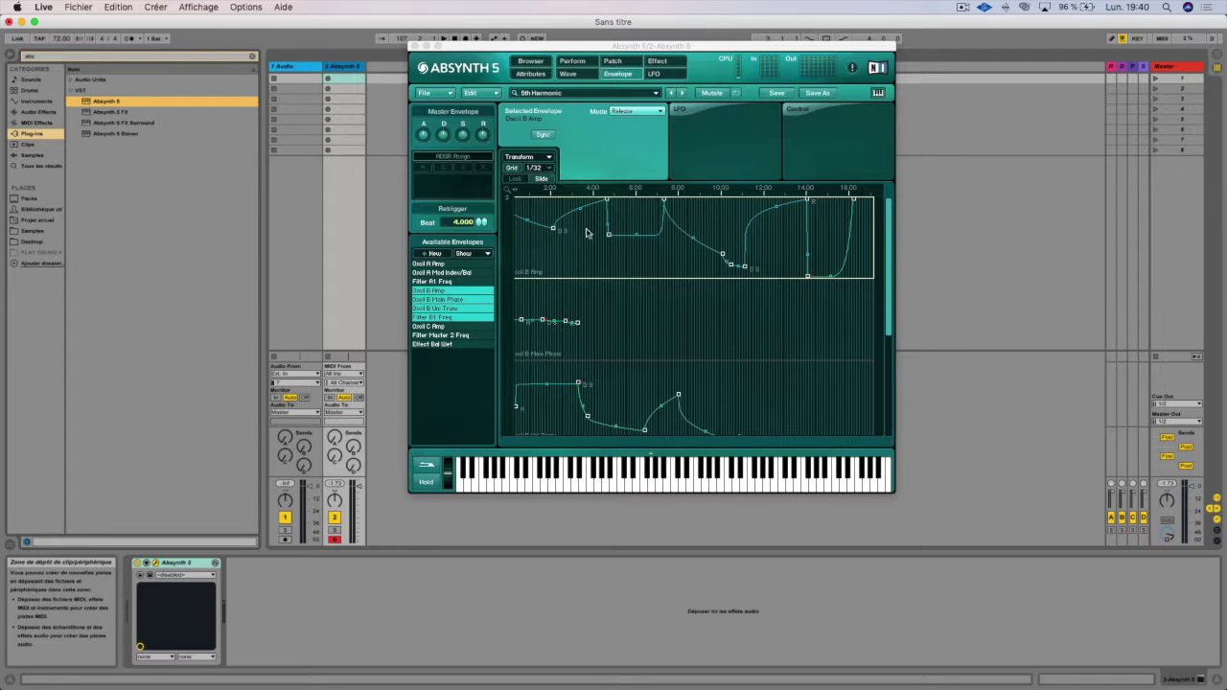
# Move the Oscil B Amp envelope's low breakpoint near 2.00 slightly earlier and lower, and set the envelope's mode to Retrigger.
pyautogui.moveTo(554, 231); pyautogui.dragTo(548, 244)
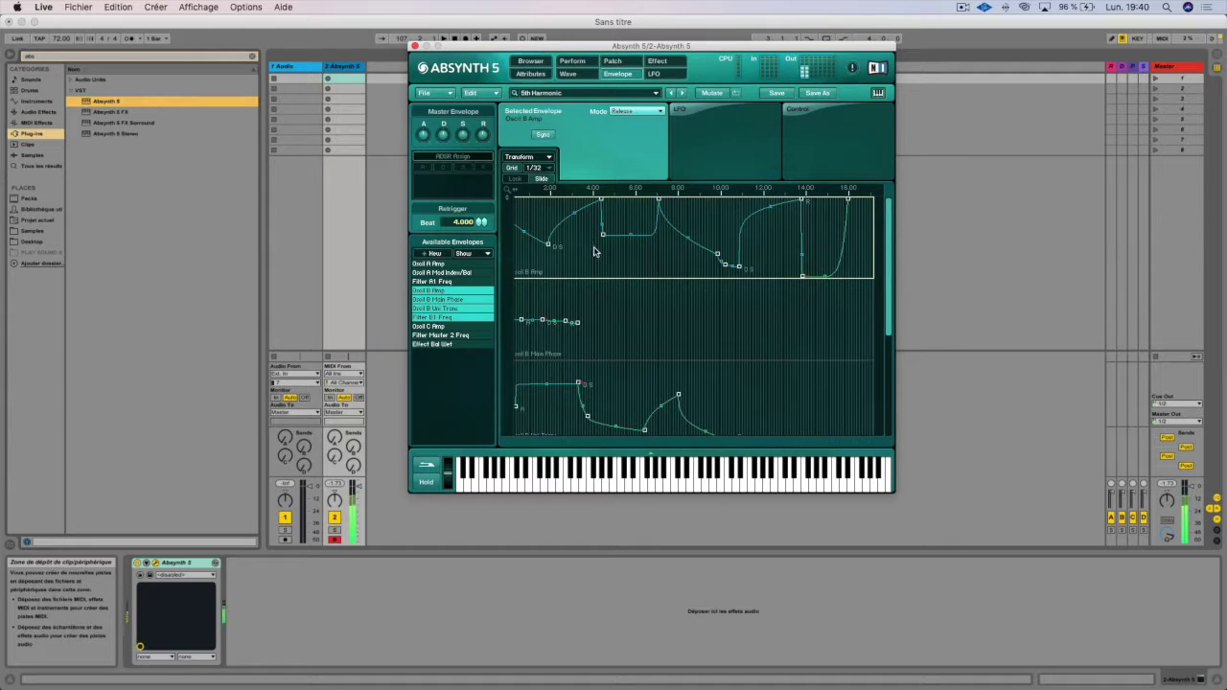
pyautogui.click(635, 110)
pyautogui.click(635, 141)
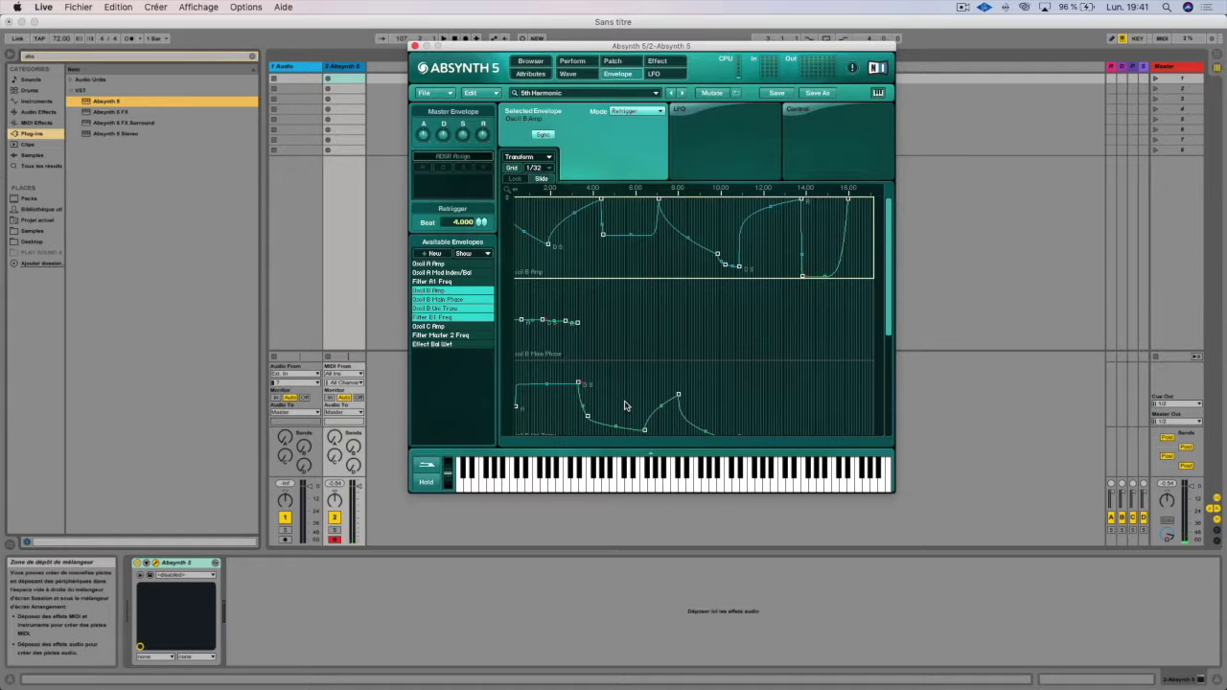
# Switch the Oscil B Uni Trans envelope to Control Driven mode and assign it to Macro Control 2.
pyautogui.click(588, 388)
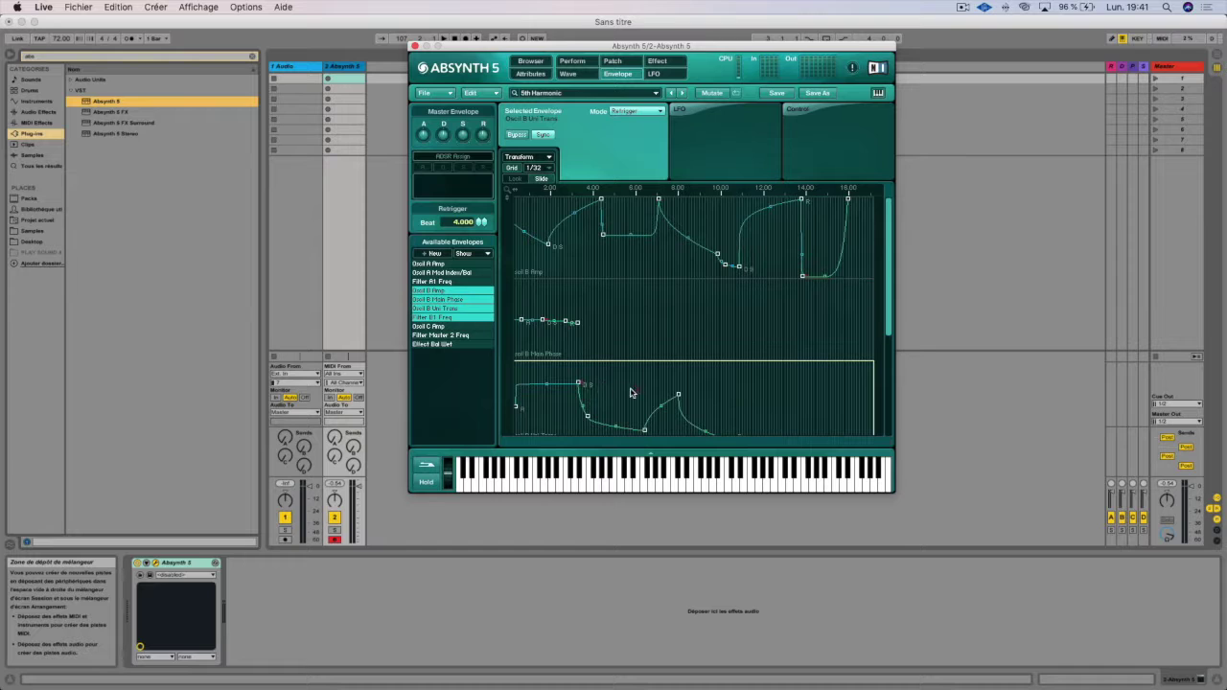
pyautogui.click(678, 395)
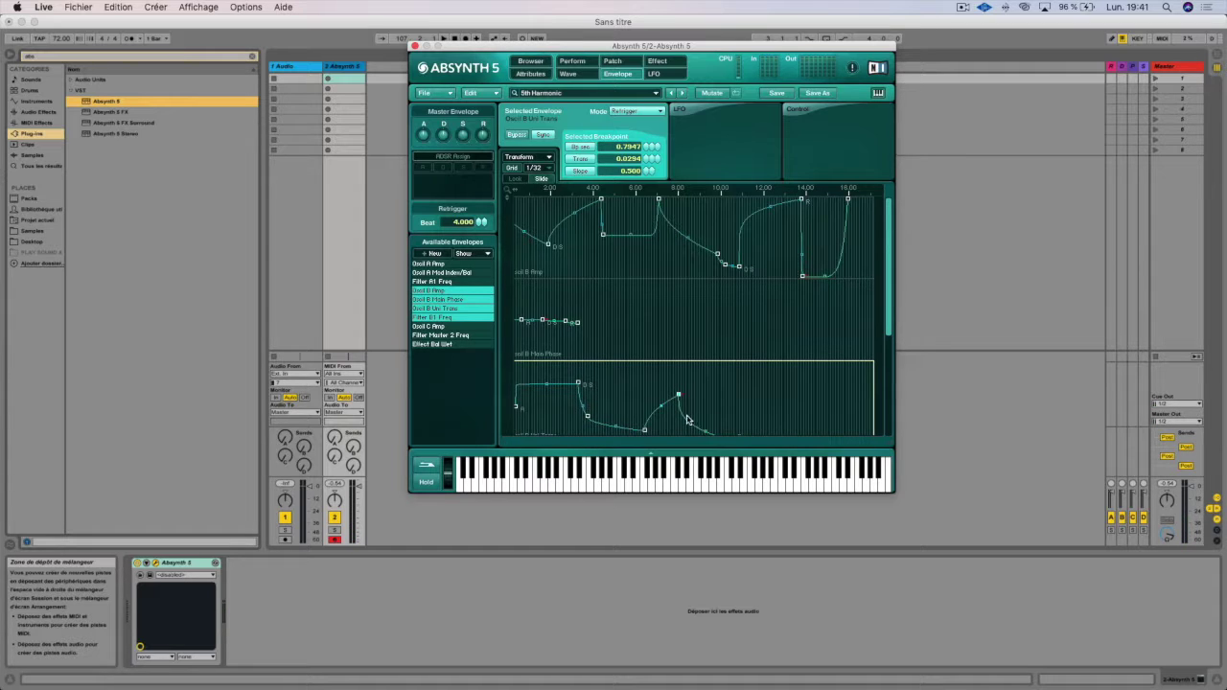
pyautogui.click(635, 110)
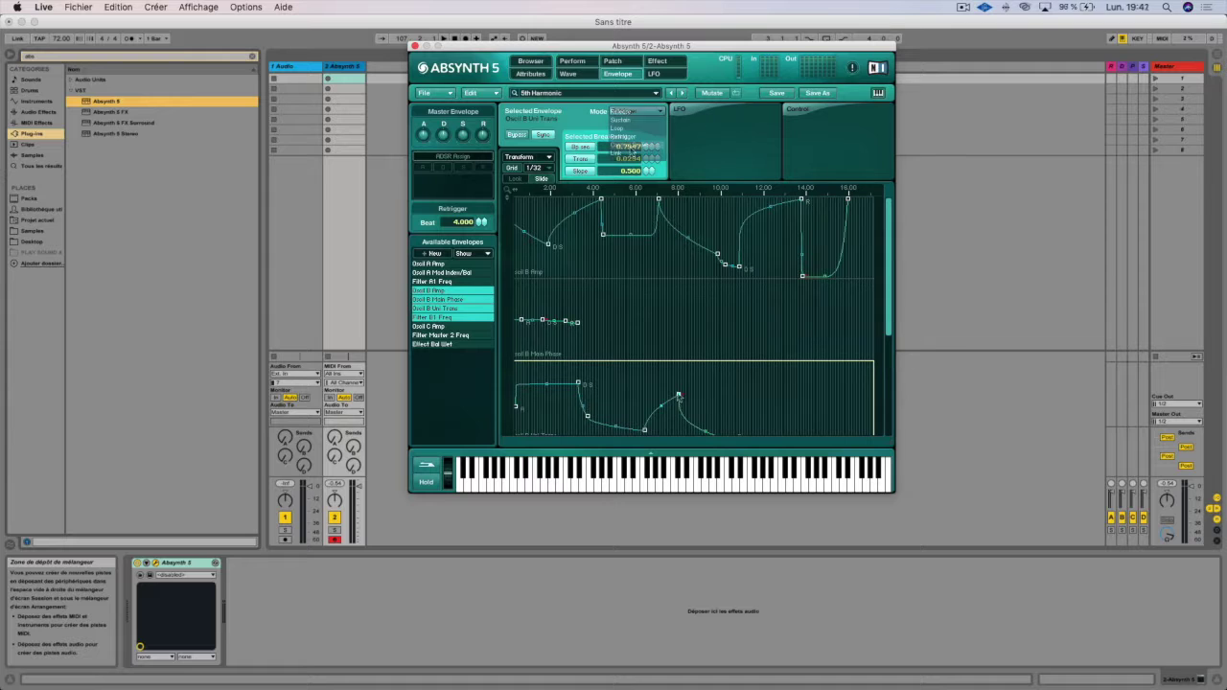
pyautogui.click(632, 145)
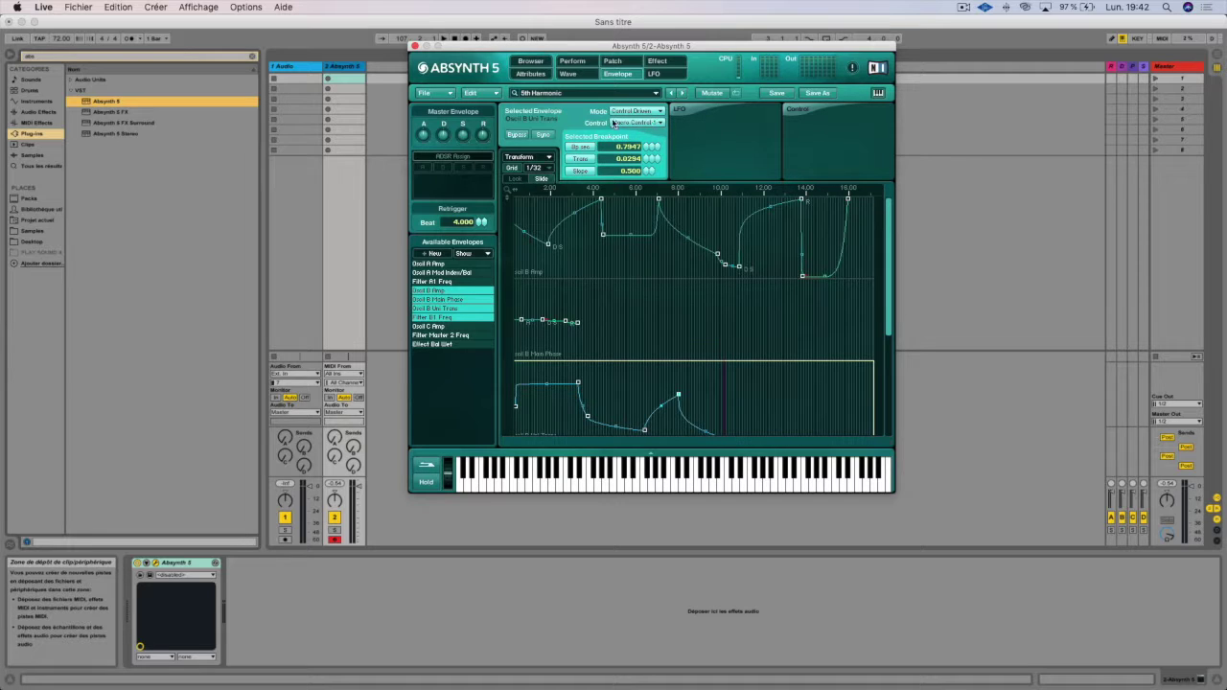
pyautogui.click(636, 123)
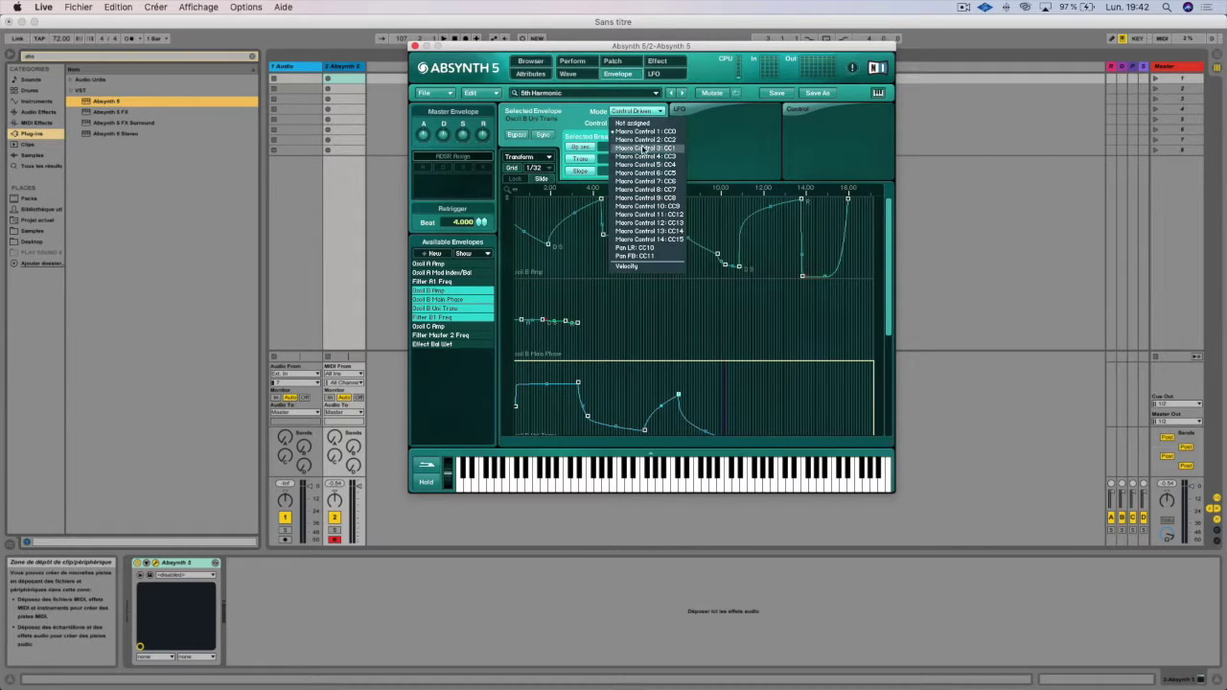
pyautogui.click(645, 140)
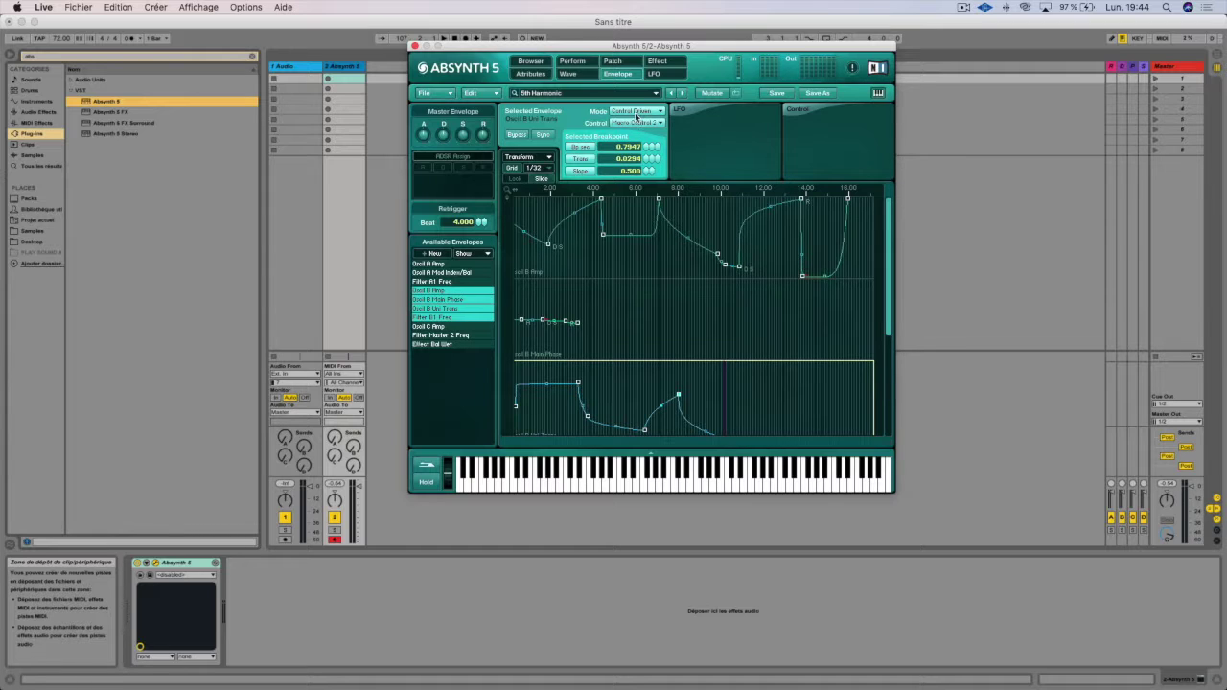
# Set the Oscil B Uni Trans envelope to Link mode with Oscil B Amp as its source.
pyautogui.click(638, 114)
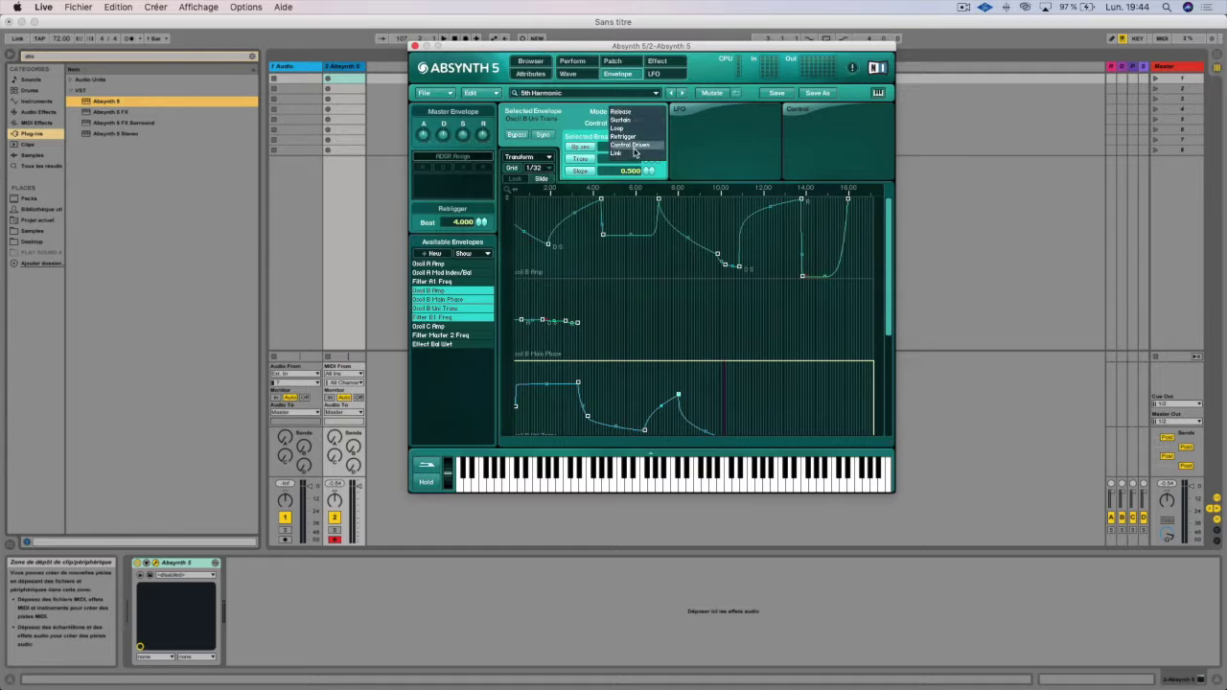
pyautogui.click(634, 153)
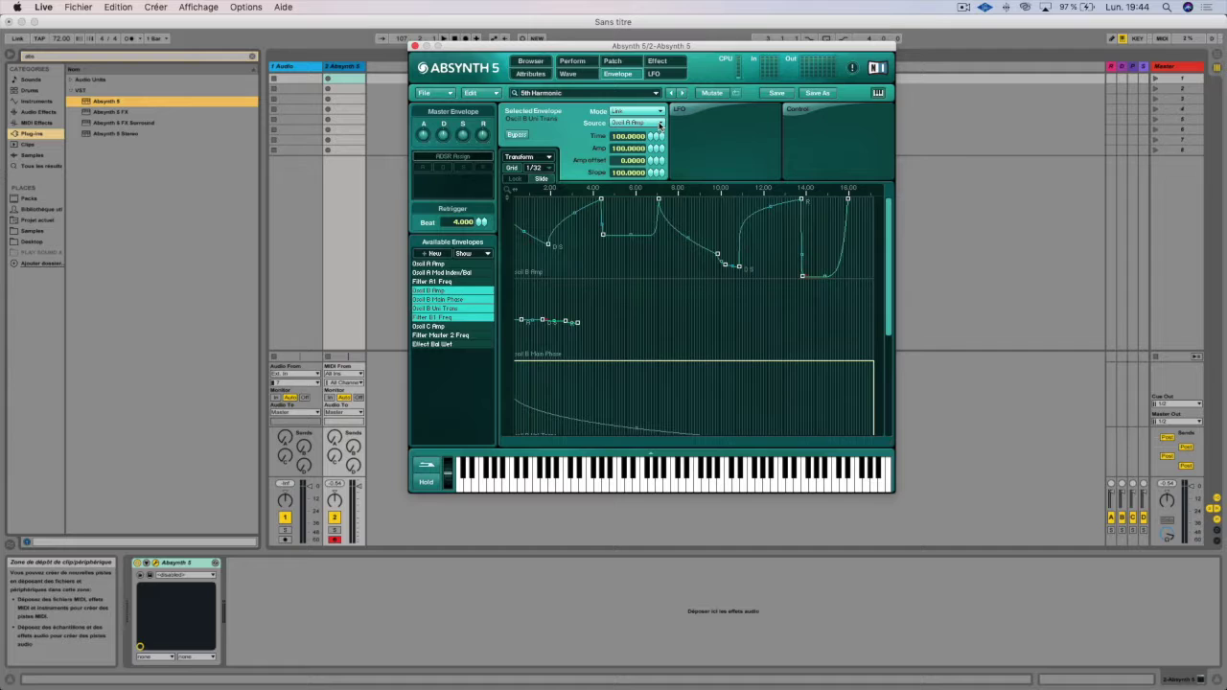
pyautogui.click(638, 125)
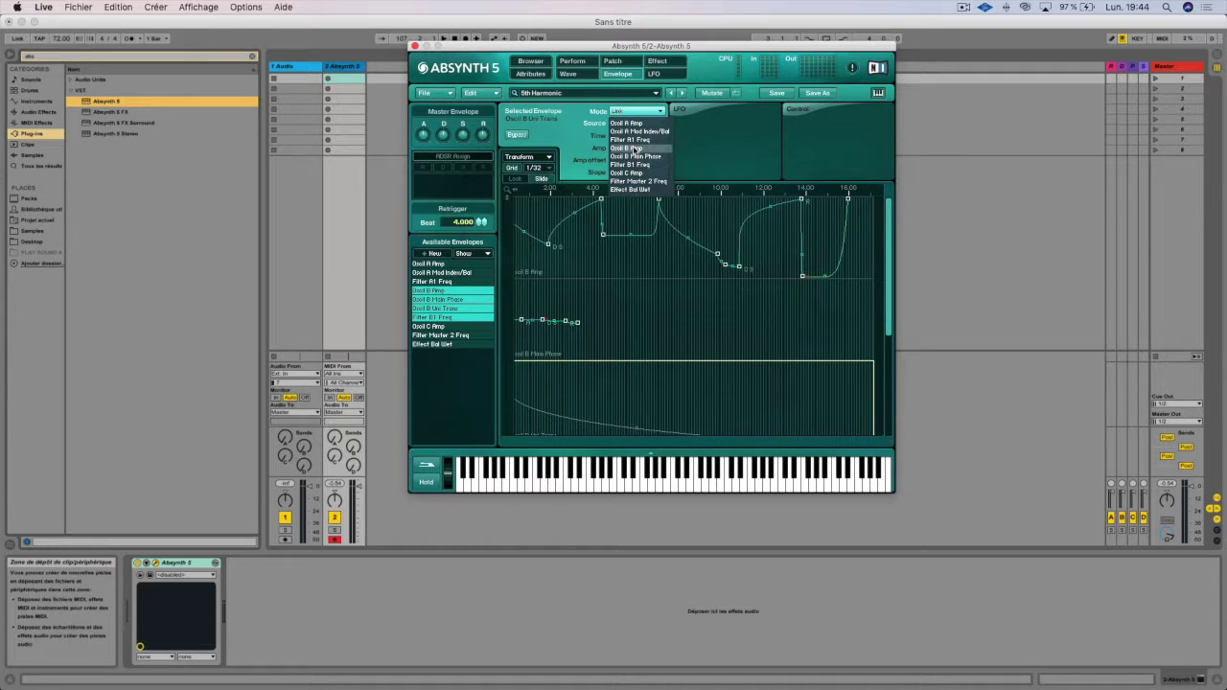
pyautogui.click(635, 149)
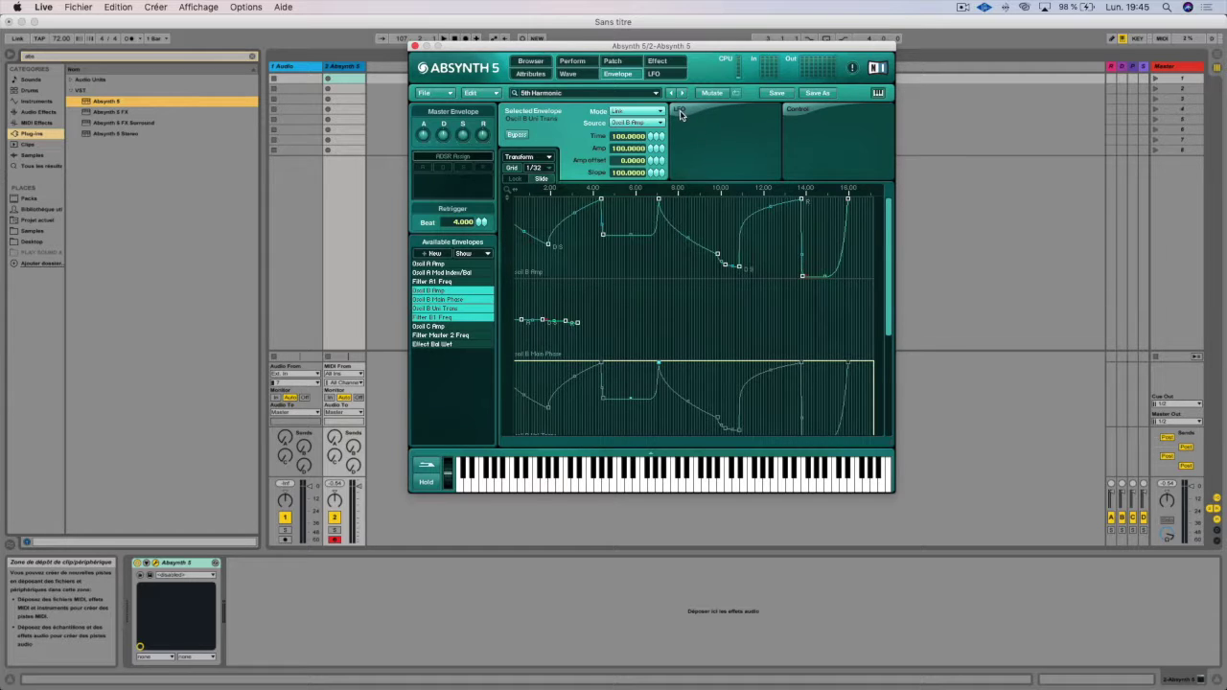
# Show all available envelopes and set the Oscil B Uni Trans envelope's mode to Release.
pyautogui.click(466, 253)
pyautogui.click(470, 267)
pyautogui.click(636, 111)
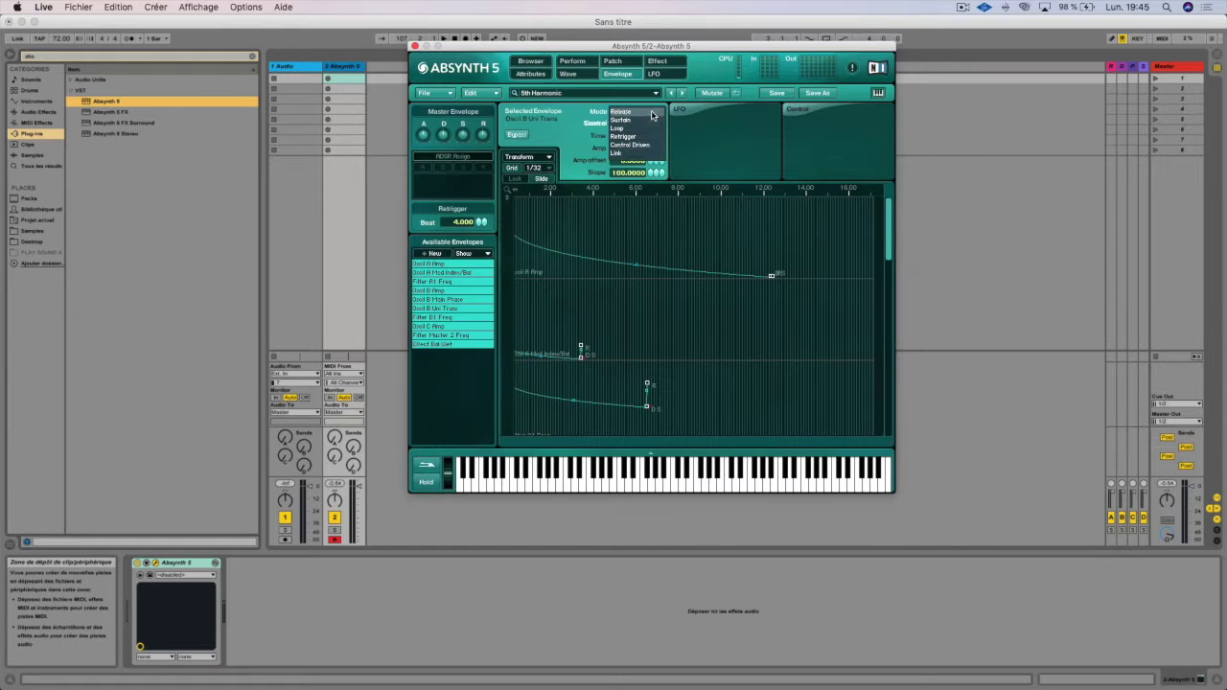
pyautogui.click(641, 113)
# Enable the LFO on the Oscil B Uni Trans envelope and give it a Triangle waveform.
pyautogui.click(680, 110)
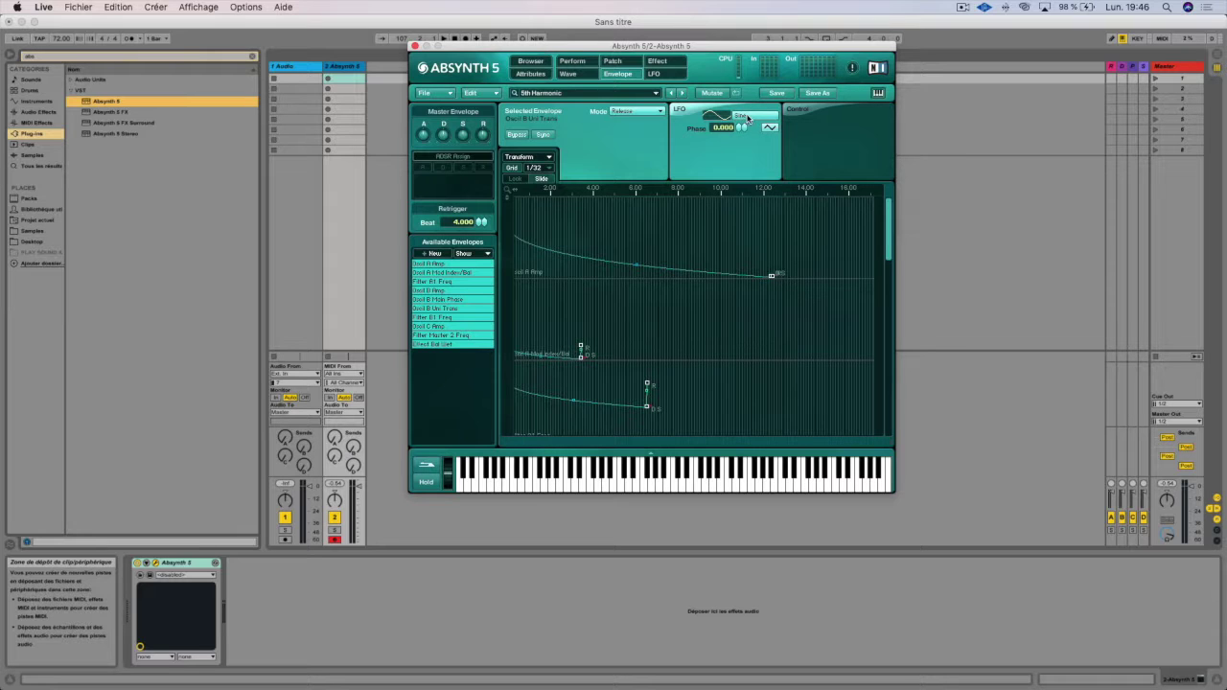
pyautogui.click(748, 117)
pyautogui.click(730, 209)
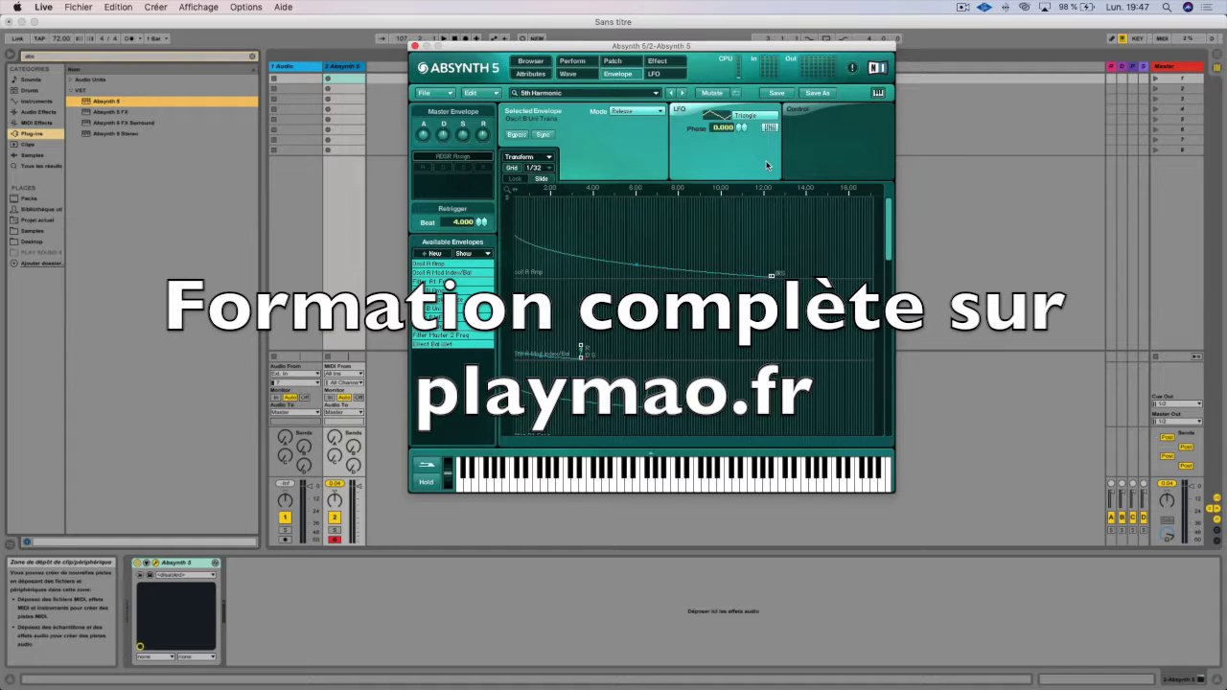
# Reshape the Filter A1 Freq envelope's last segment, setting its breakpoint to 1.7576 s, 95.0113 % and a slope of 0.125.
pyautogui.click(650, 364)
pyautogui.moveTo(675, 385); pyautogui.dragTo(677, 374)
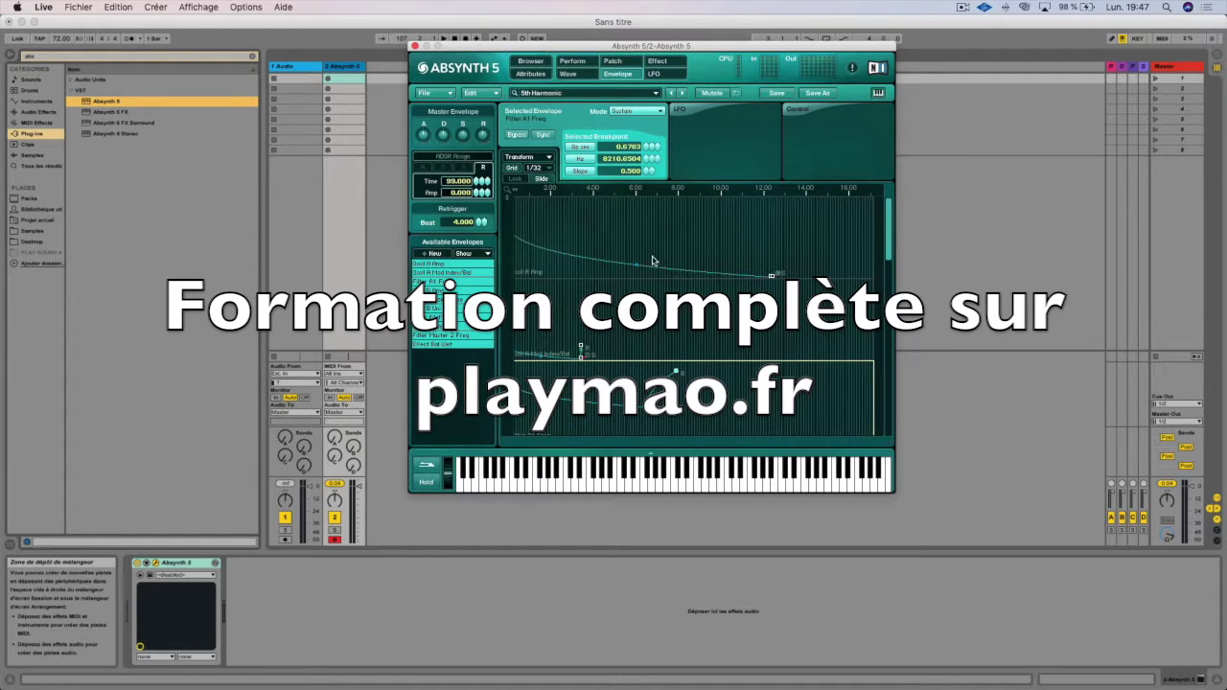
pyautogui.moveTo(629, 156); pyautogui.dragTo(633, 158)
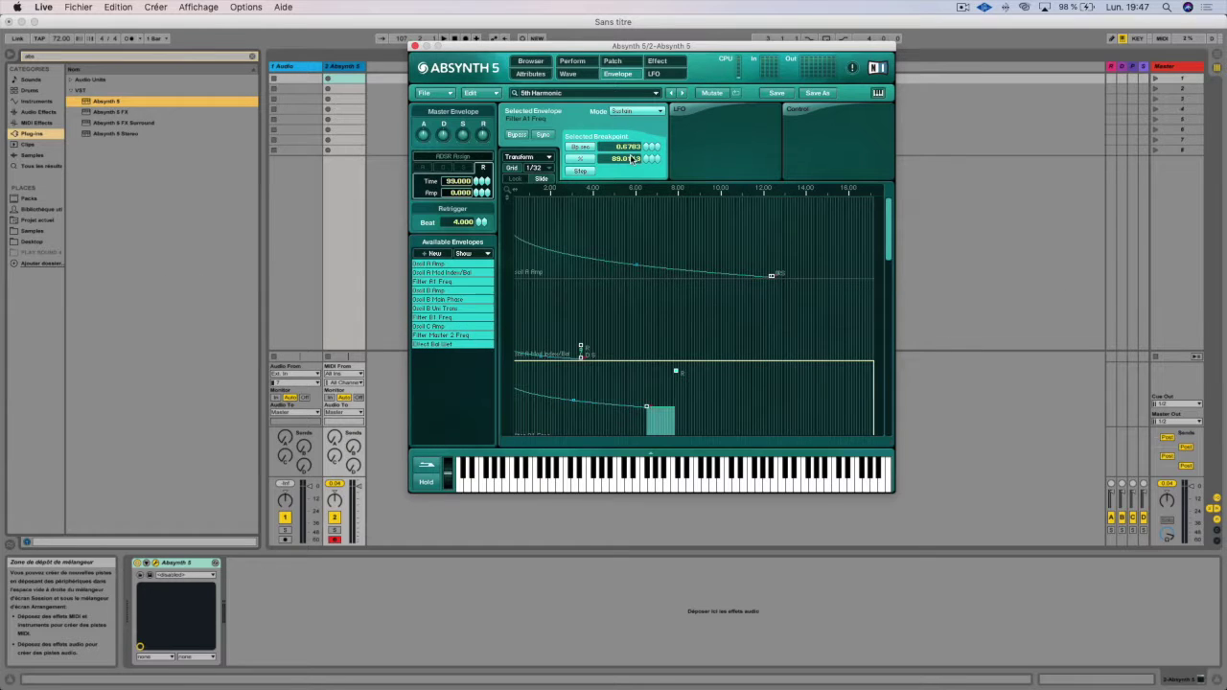
pyautogui.moveTo(646, 160)
pyautogui.mouseDown()
pyautogui.moveTo(643, 187)
pyautogui.moveTo(649, 140)
pyautogui.mouseUp()
# Enable the LFO on the Filter A1 Freq envelope with phase 0.470, depth 53, rate 1.1893 s and S/H 0.0574 s.
pyautogui.click(729, 135)
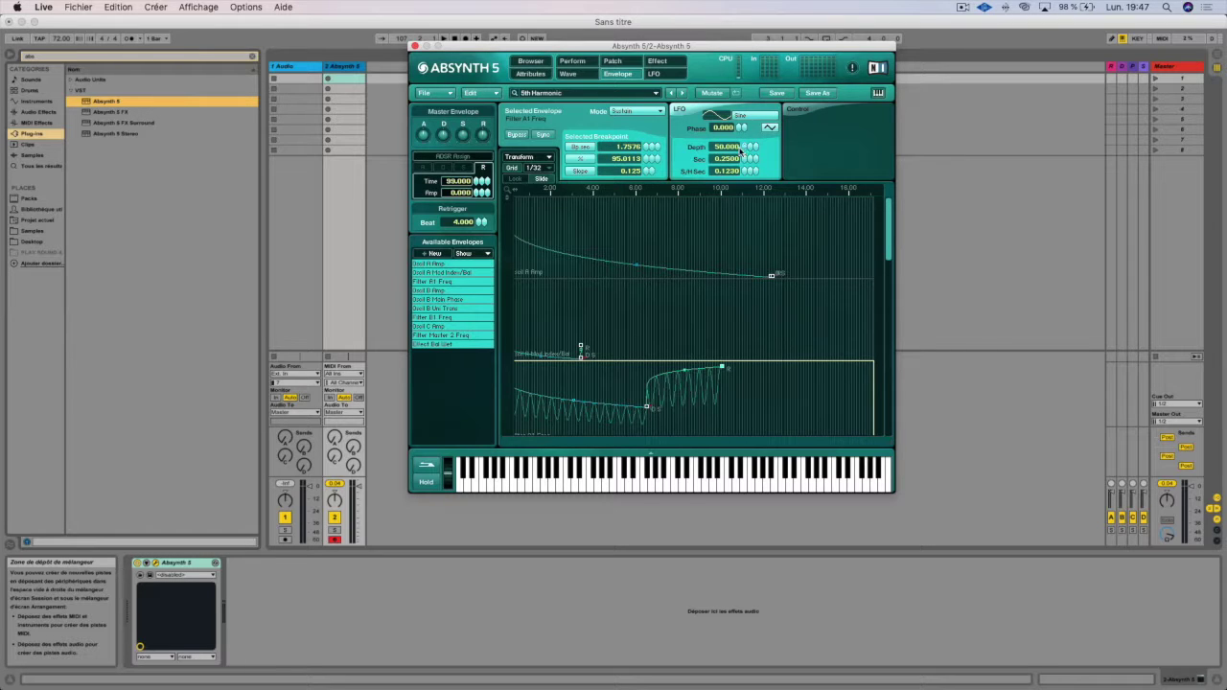
pyautogui.moveTo(747, 170); pyautogui.dragTo(740, 123)
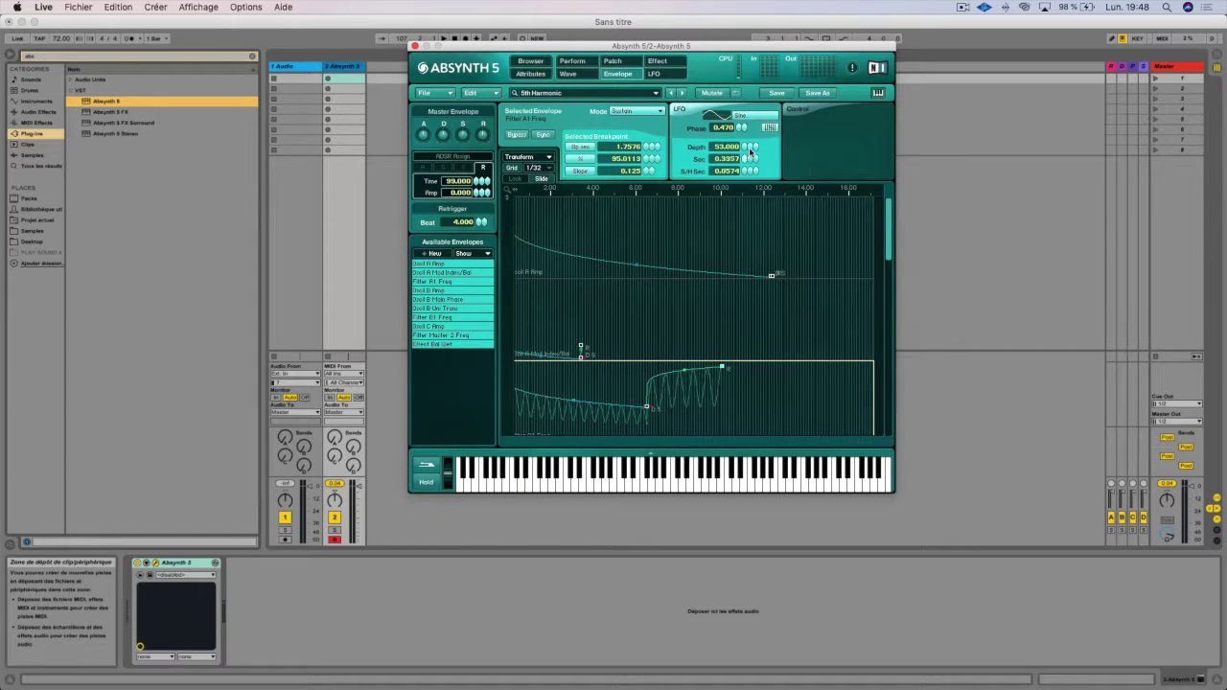
pyautogui.moveTo(745, 161)
pyautogui.mouseDown()
pyautogui.moveTo(695, 202)
pyautogui.moveTo(729, 175)
pyautogui.mouseUp()
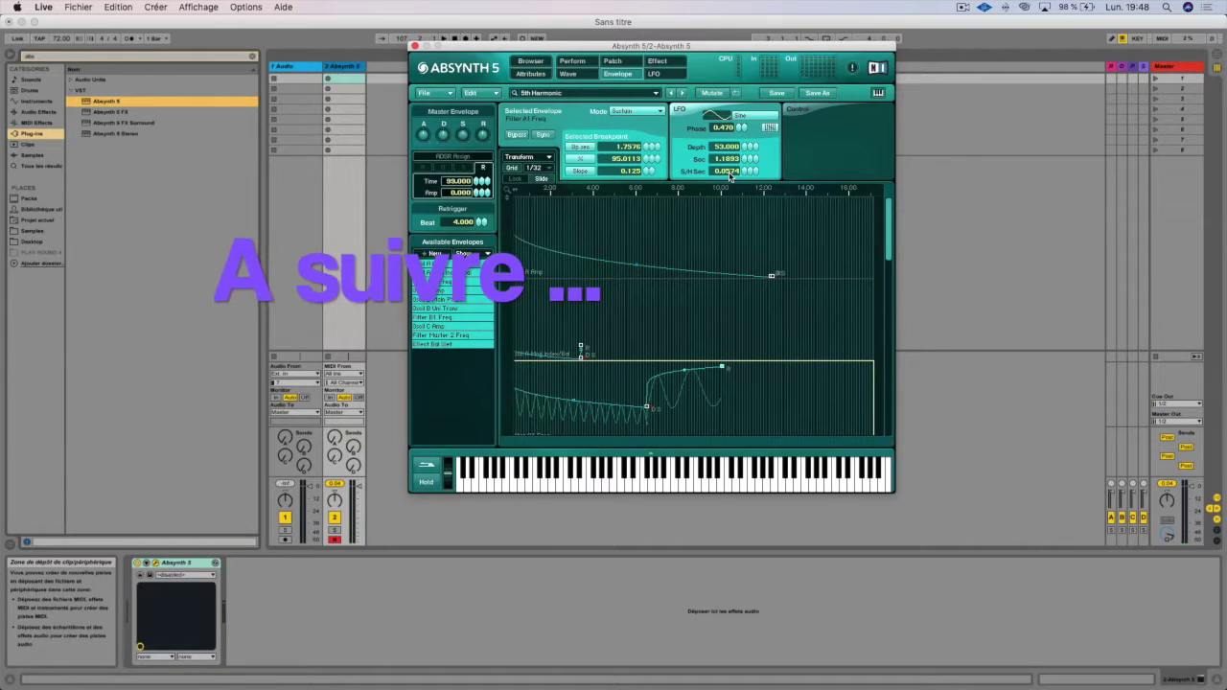
# Try Control Driven mode on the Filter A1 Freq envelope and set its mode to Loop instead.
pyautogui.click(634, 112)
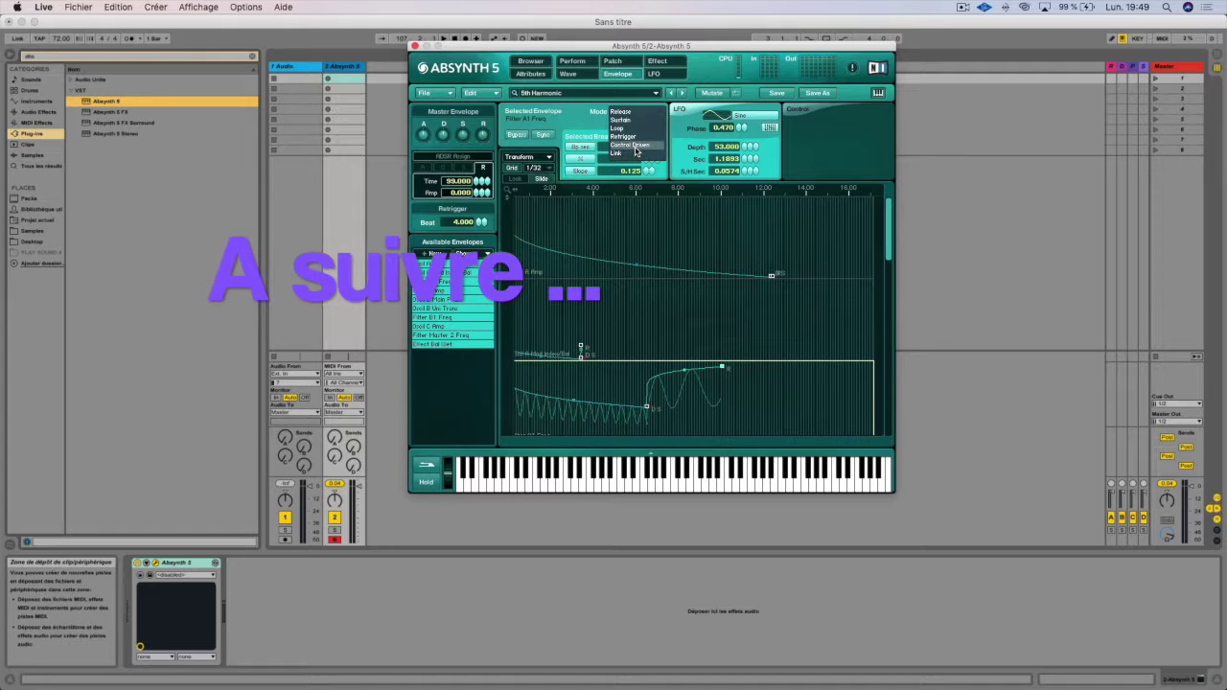
pyautogui.click(635, 146)
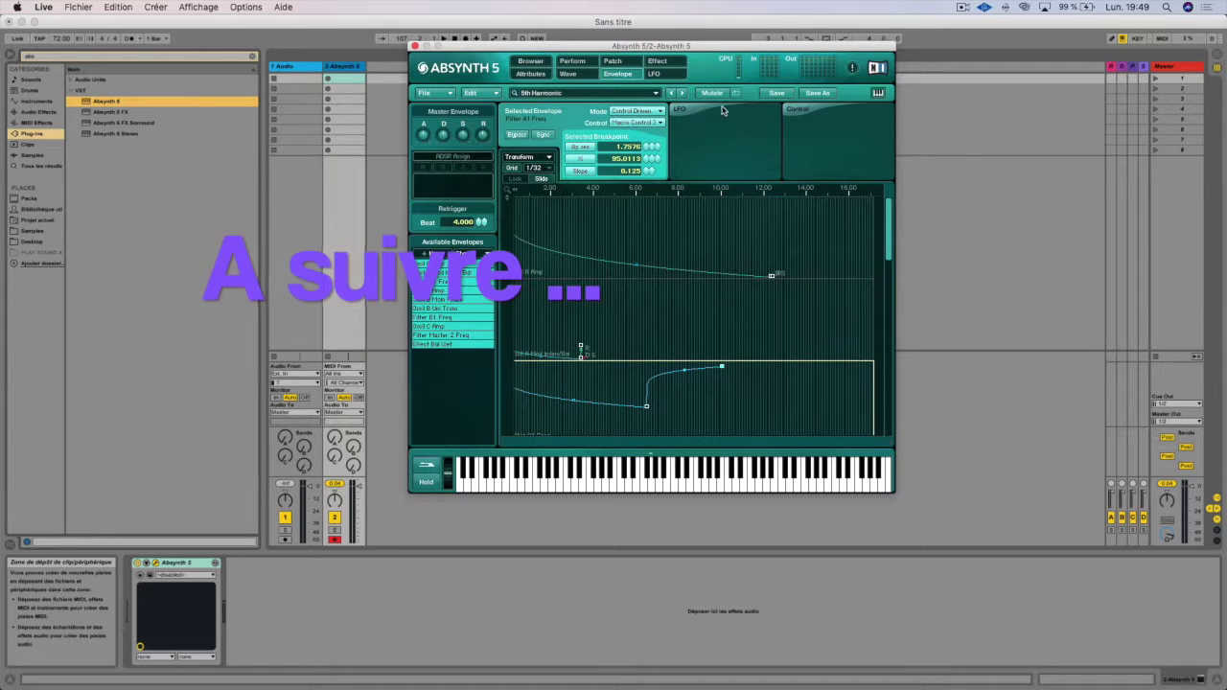
pyautogui.press('super+z')
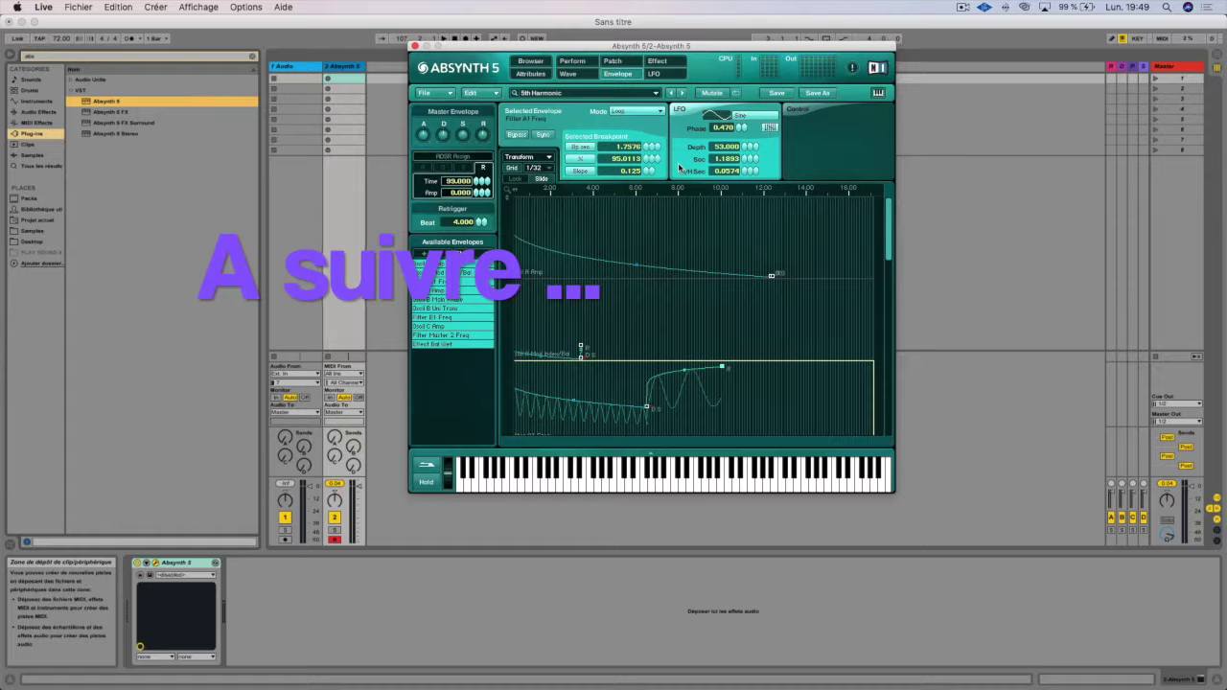
# Add a breakpoint partway along the Oscil A Amp envelope and raise its last breakpoint to about 42.6 %.
pyautogui.click(634, 267)
pyautogui.moveTo(734, 273); pyautogui.dragTo(738, 242)
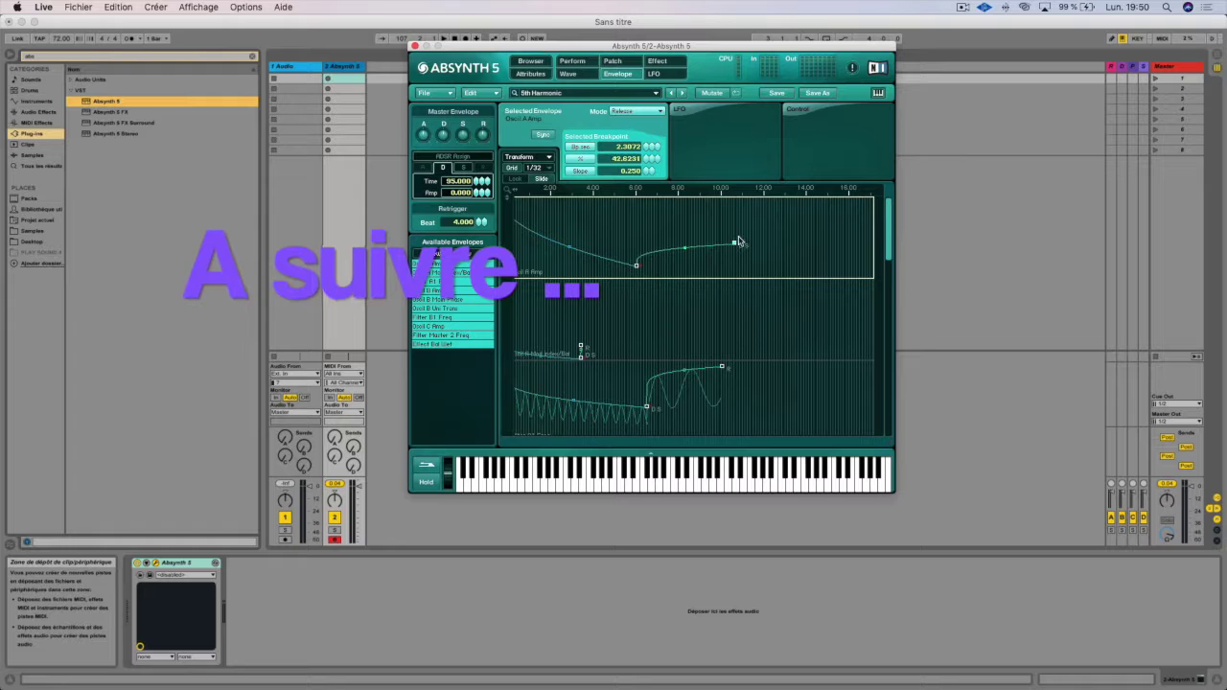
# Enable Control on the Oscil A Amp envelope, set the middle breakpoint's time scale to 65 and amp scale to 100, and add an end breakpoint.
pyautogui.click(800, 110)
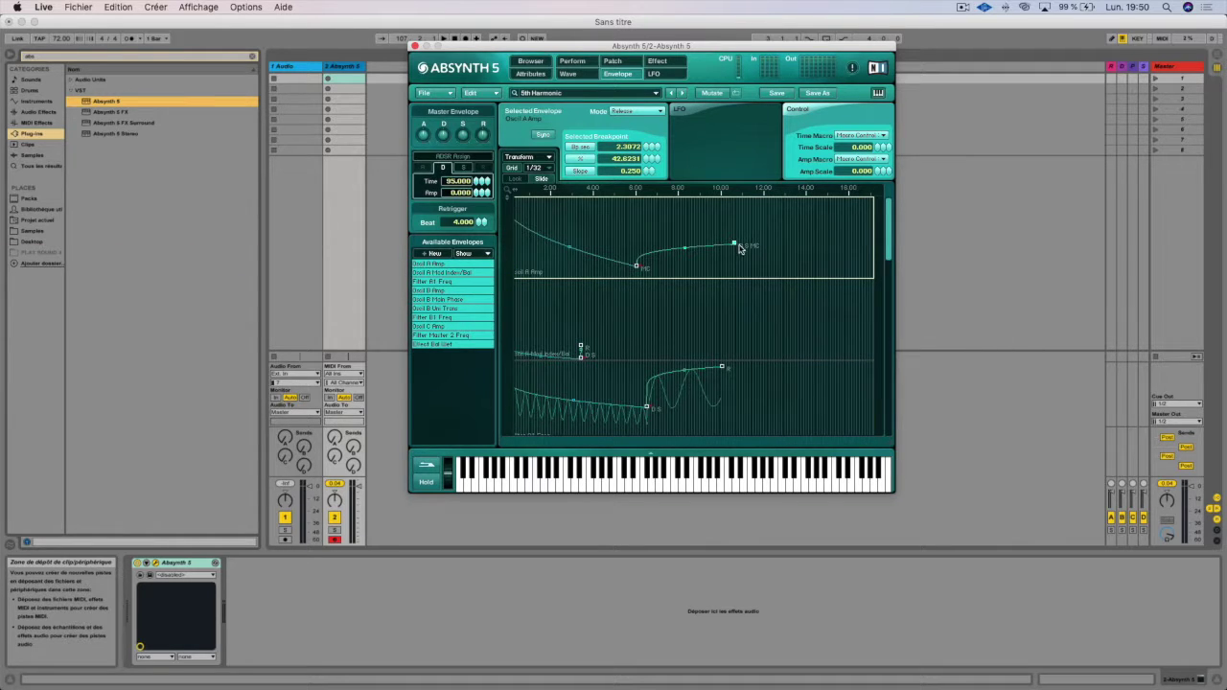
pyautogui.click(864, 136)
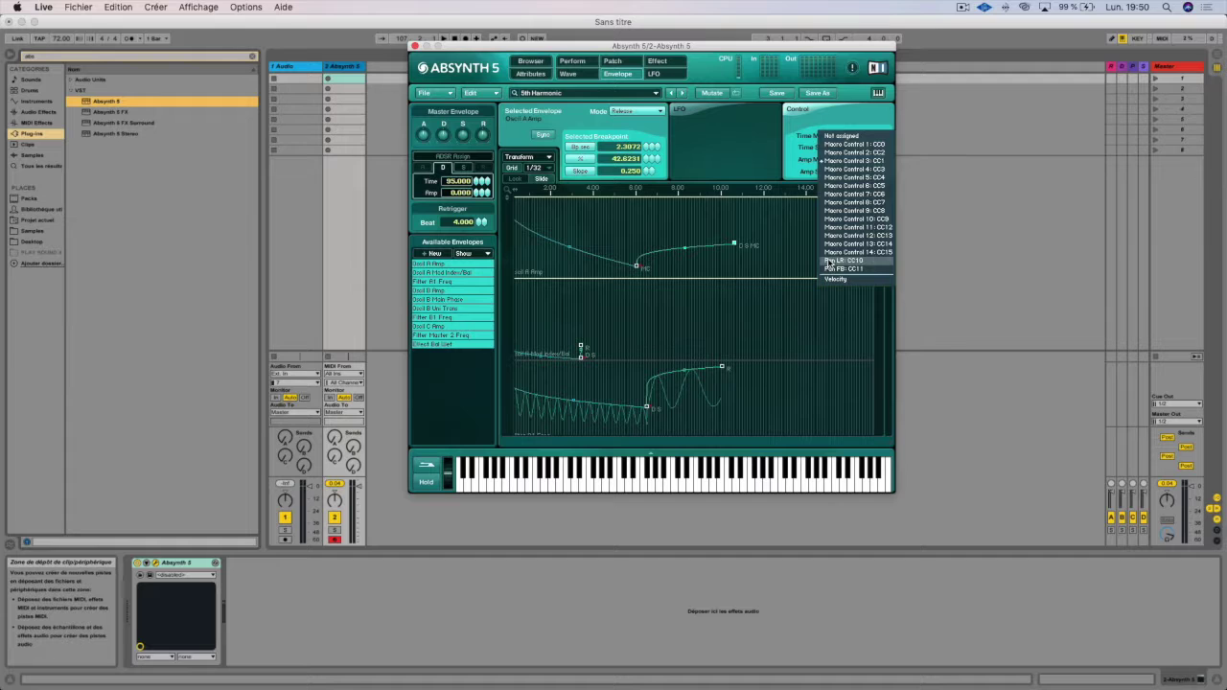
pyautogui.click(833, 124)
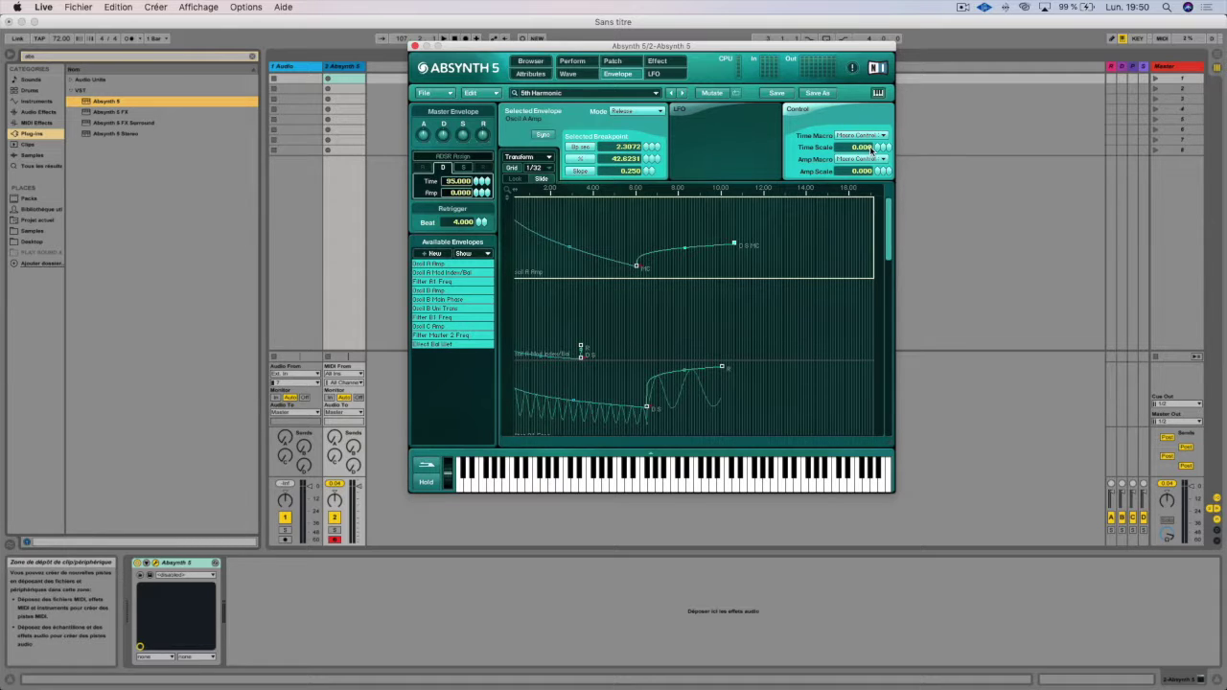
pyautogui.moveTo(871, 150); pyautogui.dragTo(892, 125)
pyautogui.moveTo(914, 63); pyautogui.dragTo(836, 134)
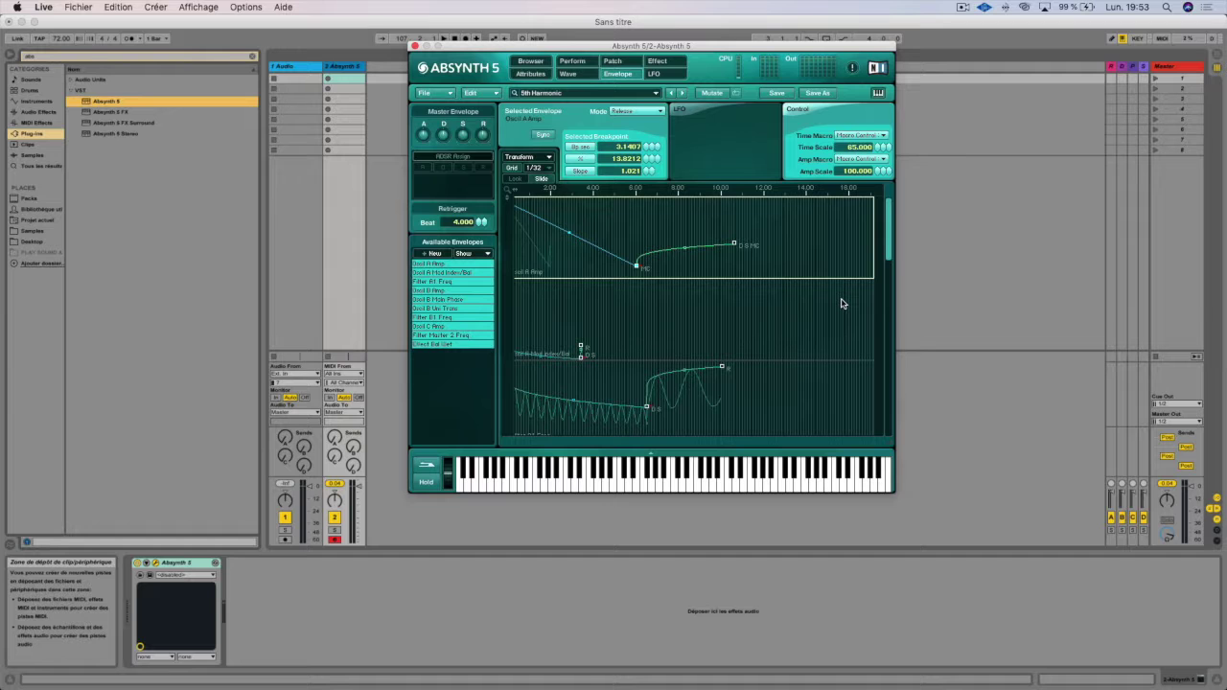
pyautogui.click(825, 270)
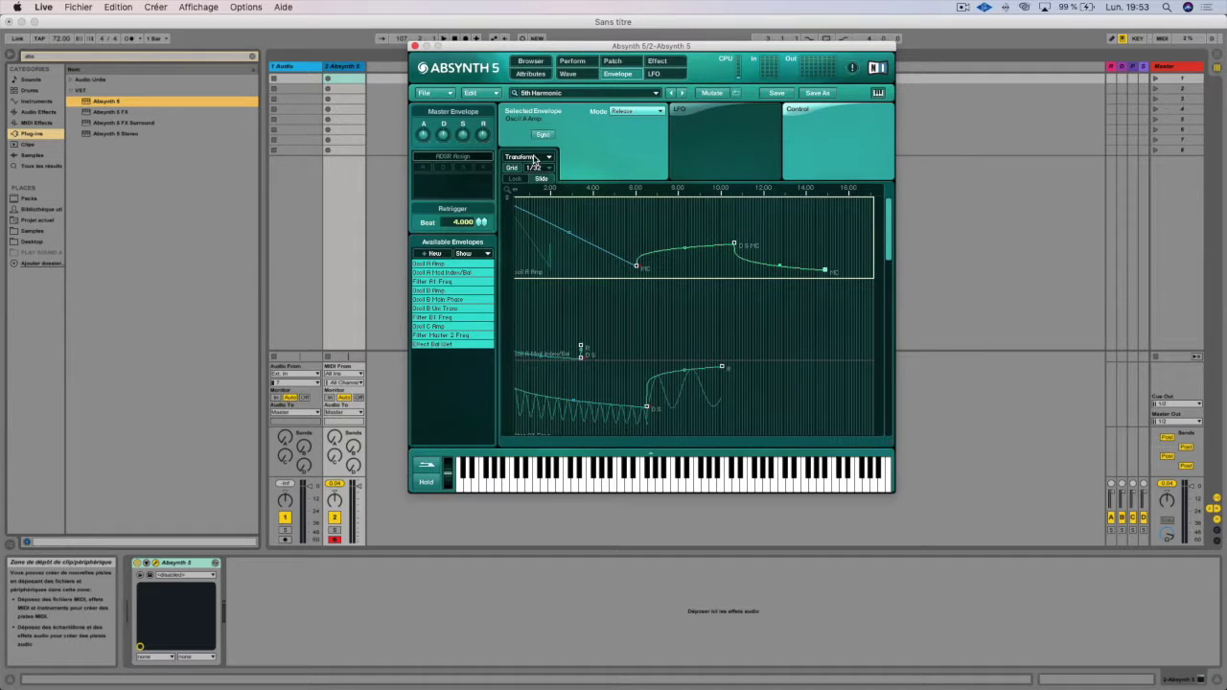
pyautogui.click(534, 158)
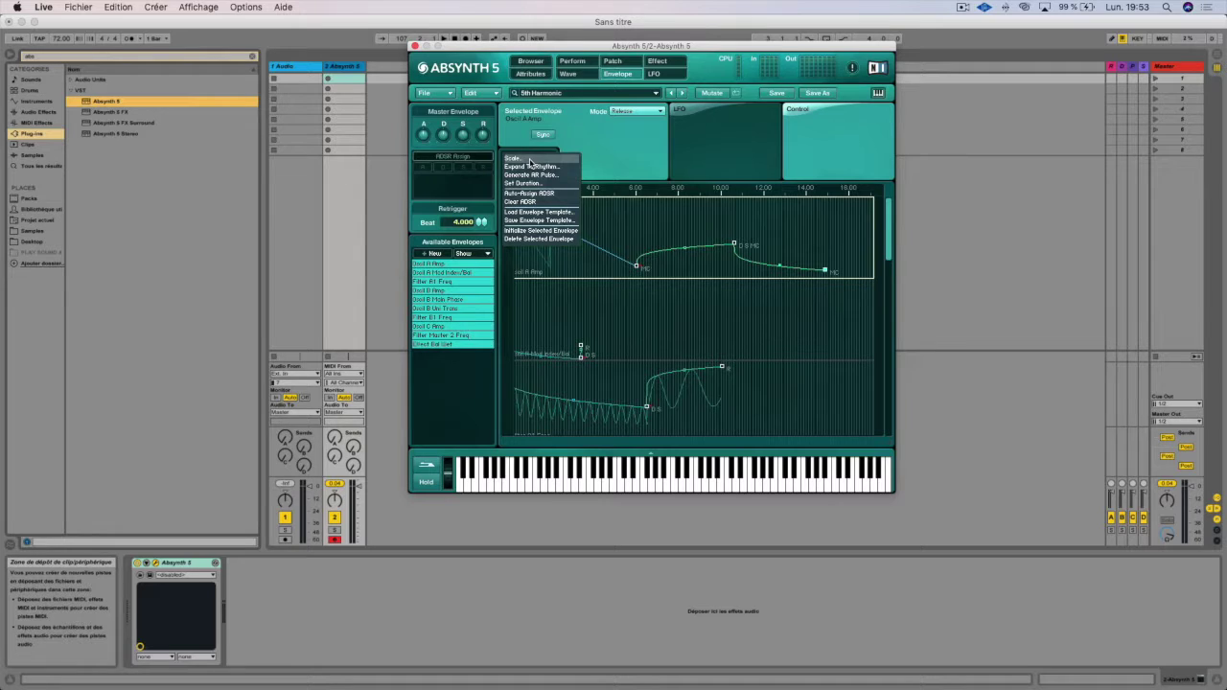
pyautogui.click(529, 159)
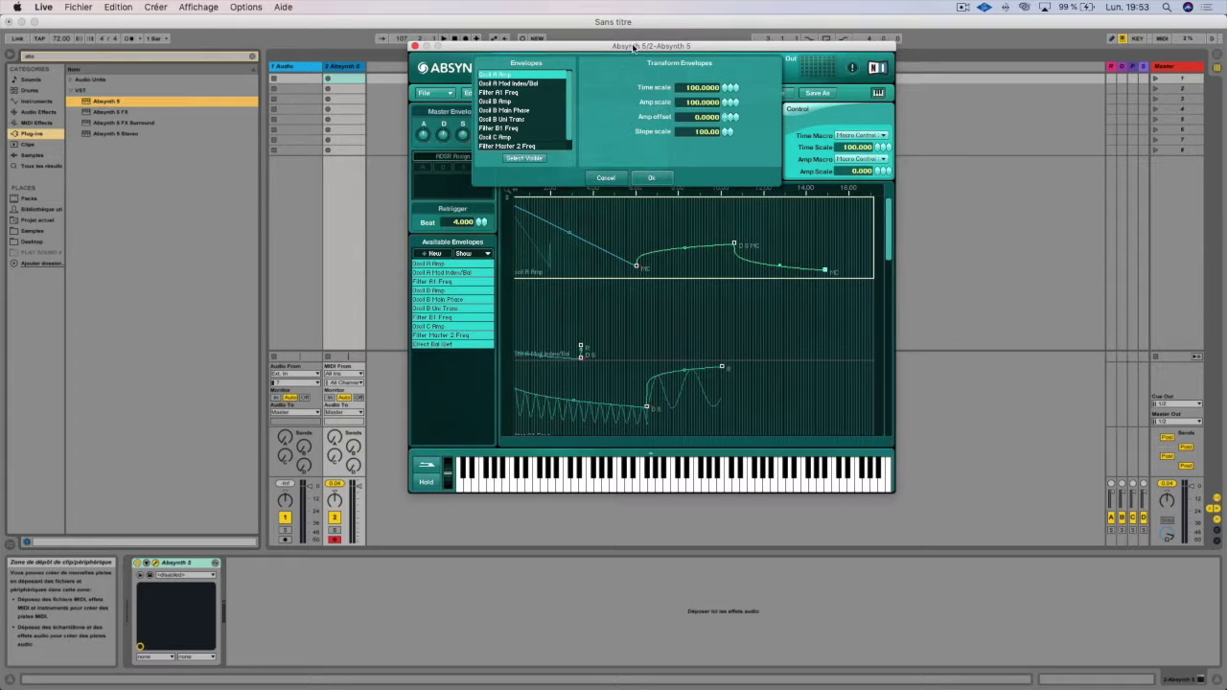
pyautogui.click(515, 102)
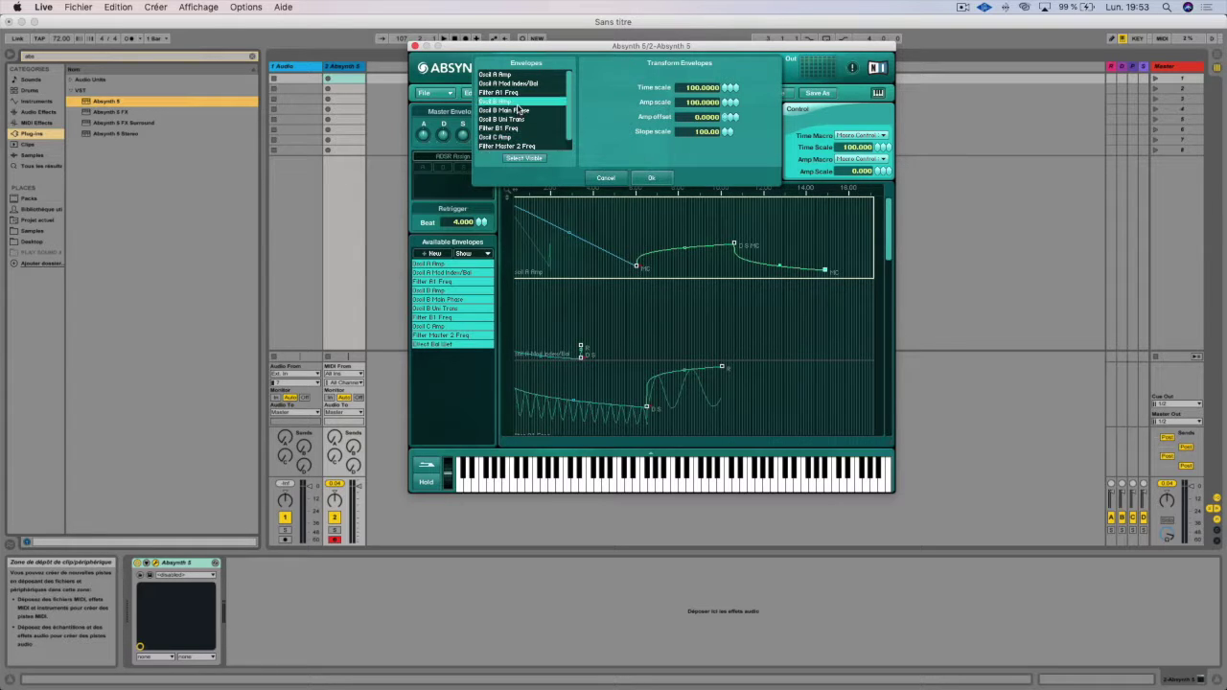
pyautogui.keyDown('super'); pyautogui.click(516, 128); pyautogui.keyUp('super')
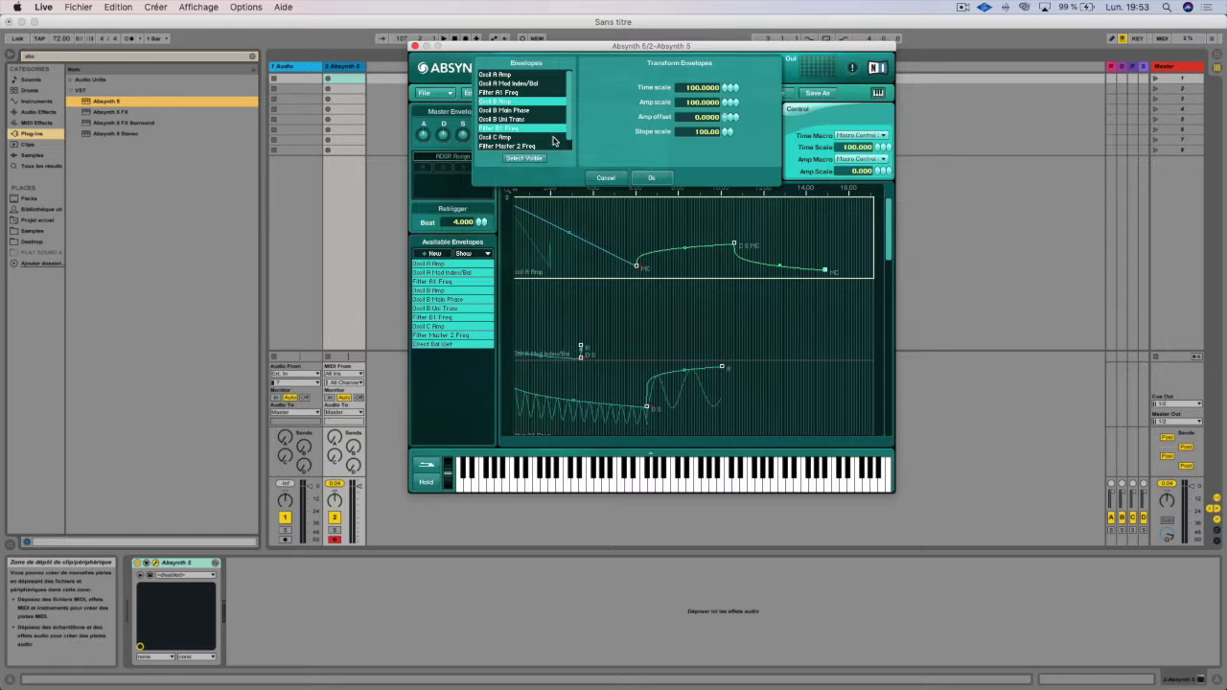
pyautogui.click(710, 88)
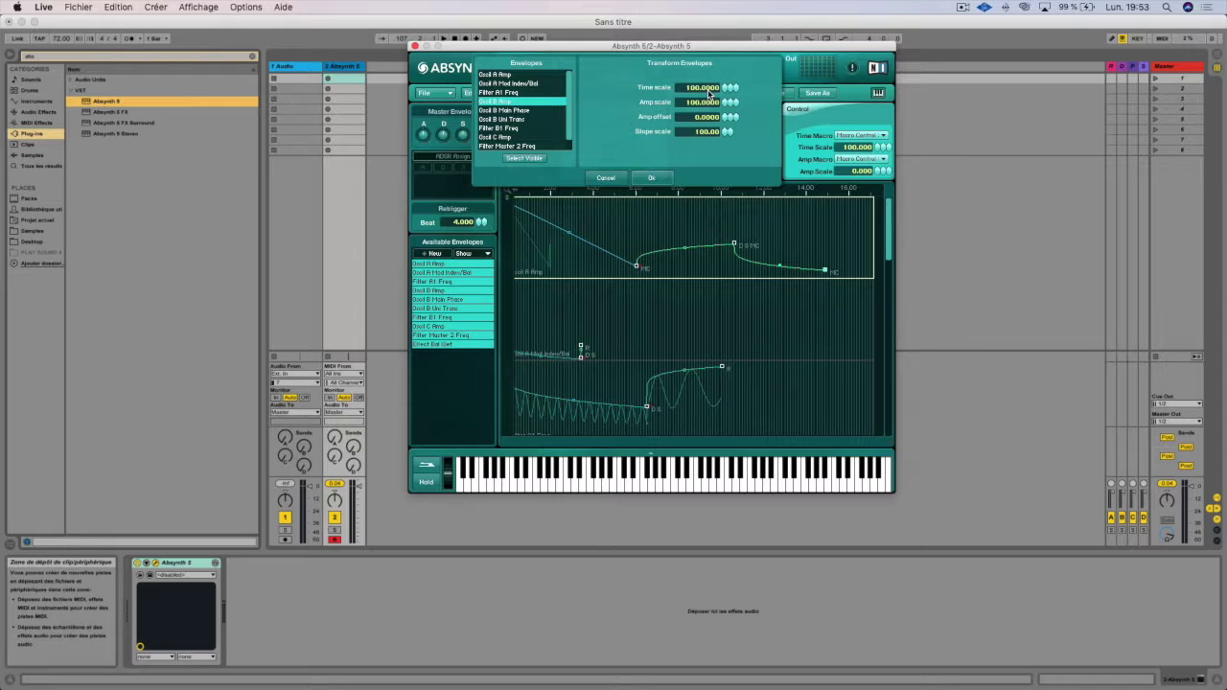
pyautogui.scroll(-1, 710, 89)
pyautogui.click(606, 178)
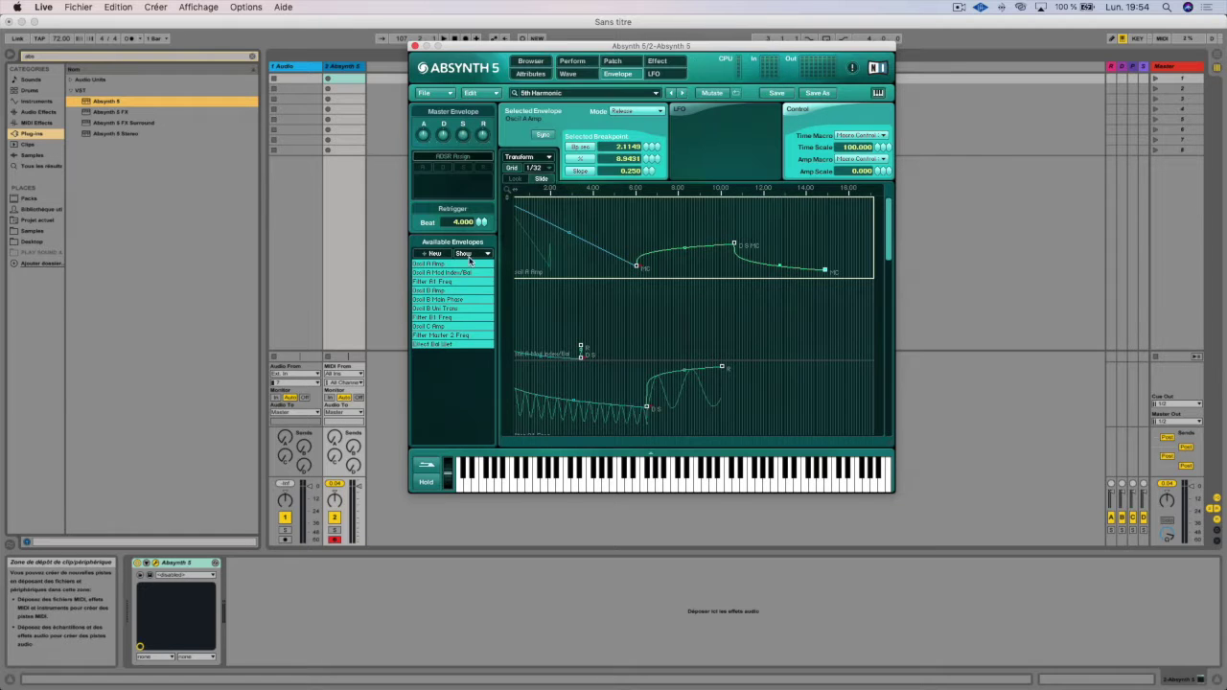
# Scale the Oscil B Amp envelope with amp scale 107, amp offset 6 and slope scale 236.
pyautogui.click(457, 291)
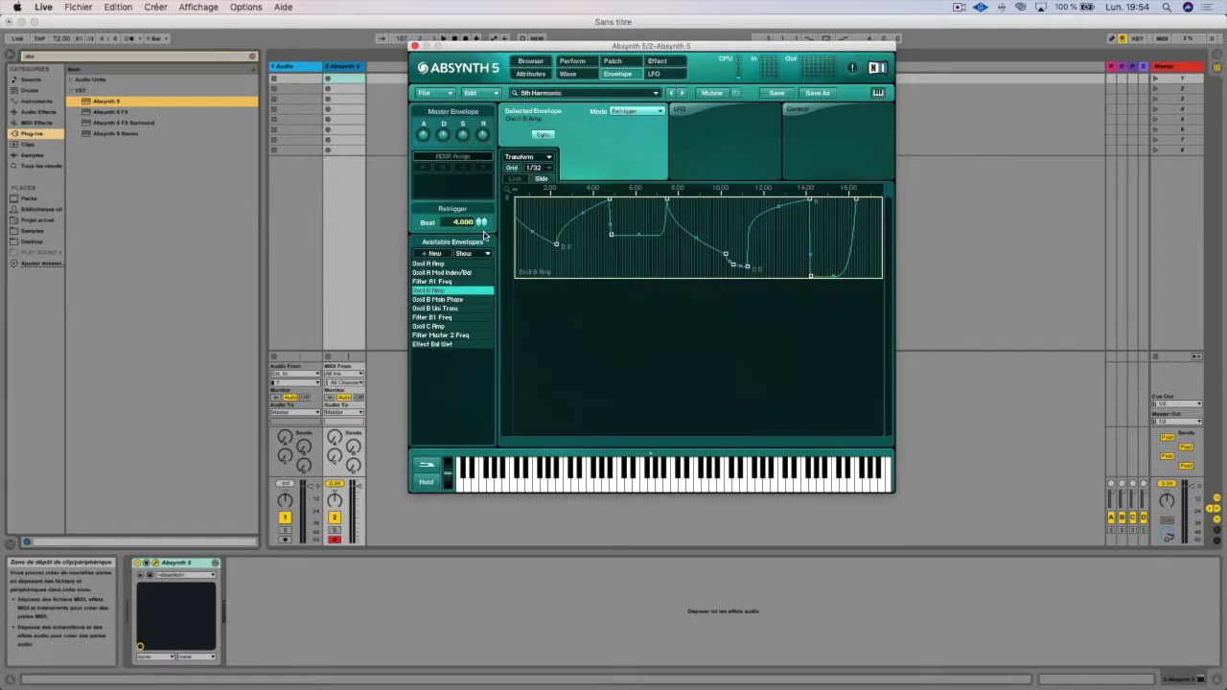
pyautogui.click(542, 160)
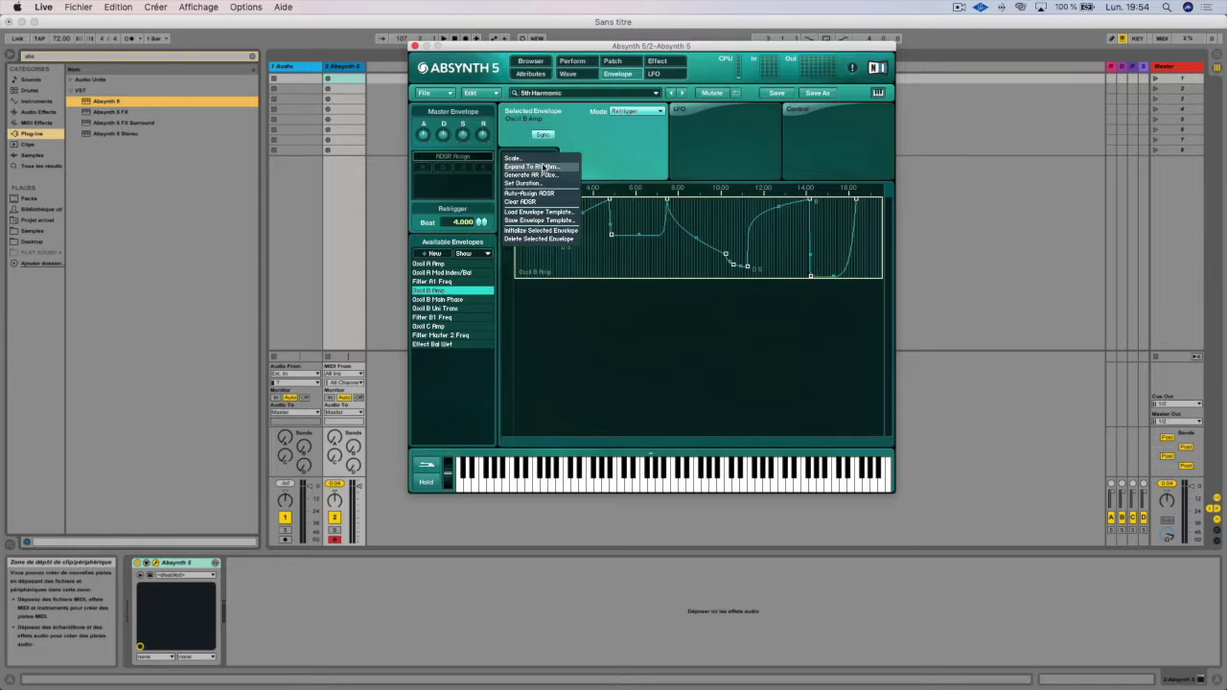
pyautogui.click(542, 159)
pyautogui.moveTo(723, 88); pyautogui.dragTo(521, 318)
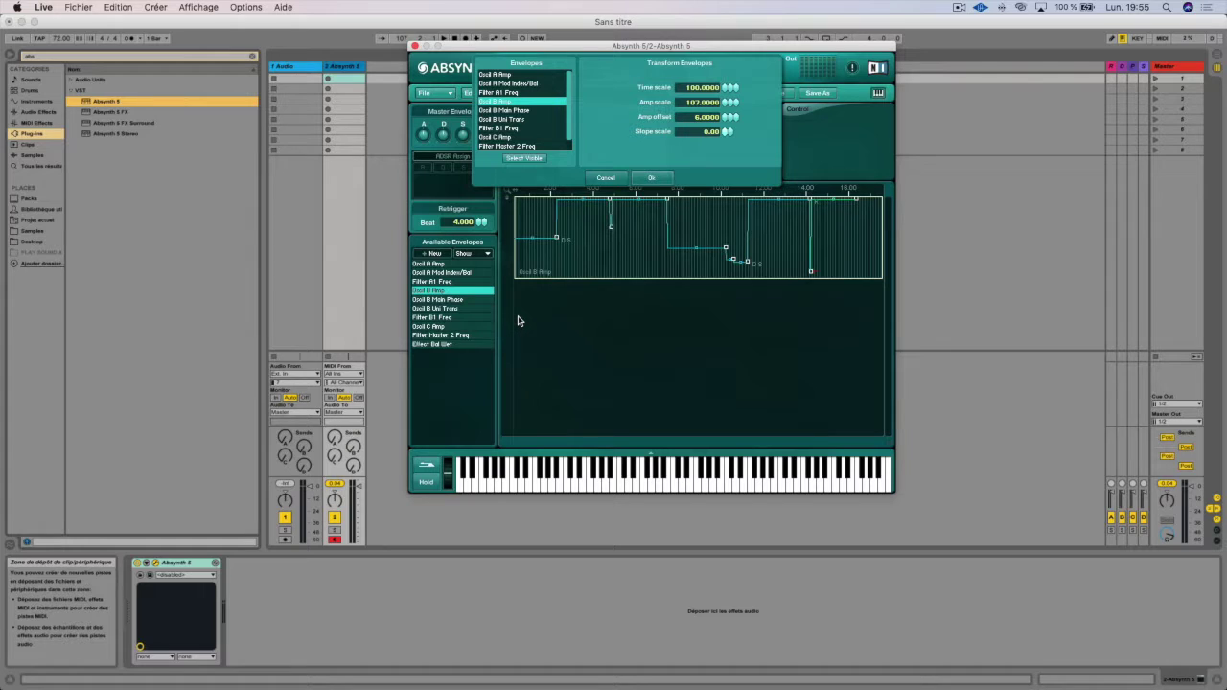
pyautogui.moveTo(518, 320); pyautogui.dragTo(660, 50)
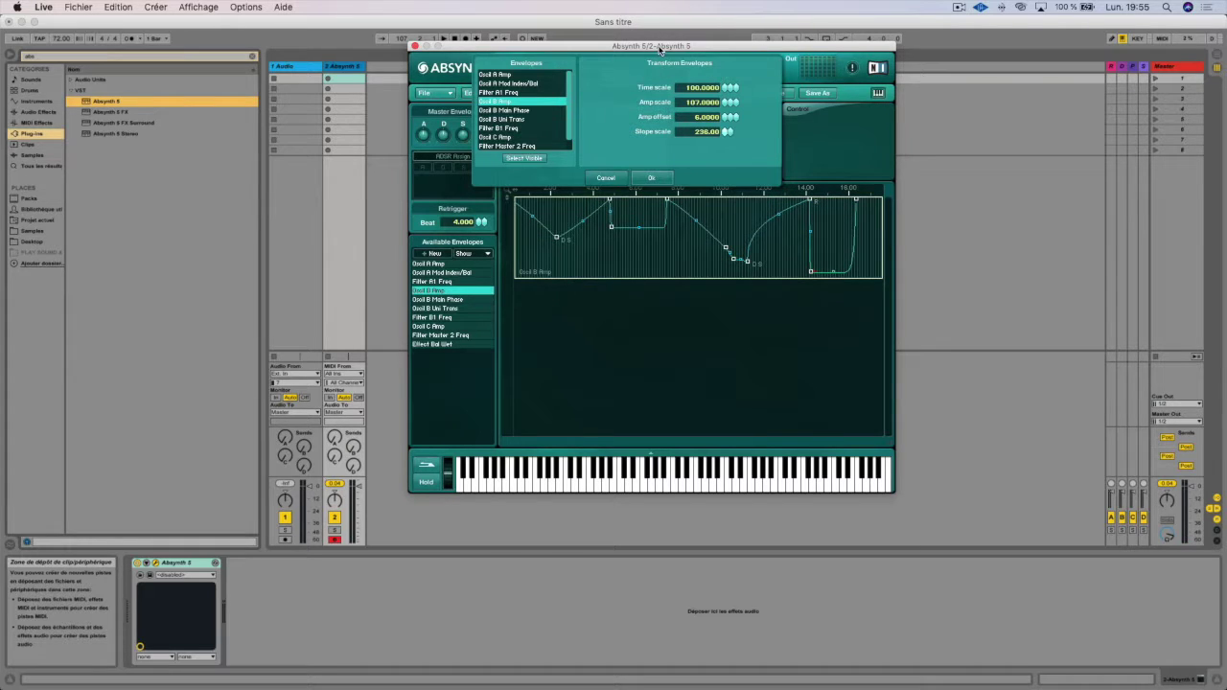
pyautogui.click(651, 178)
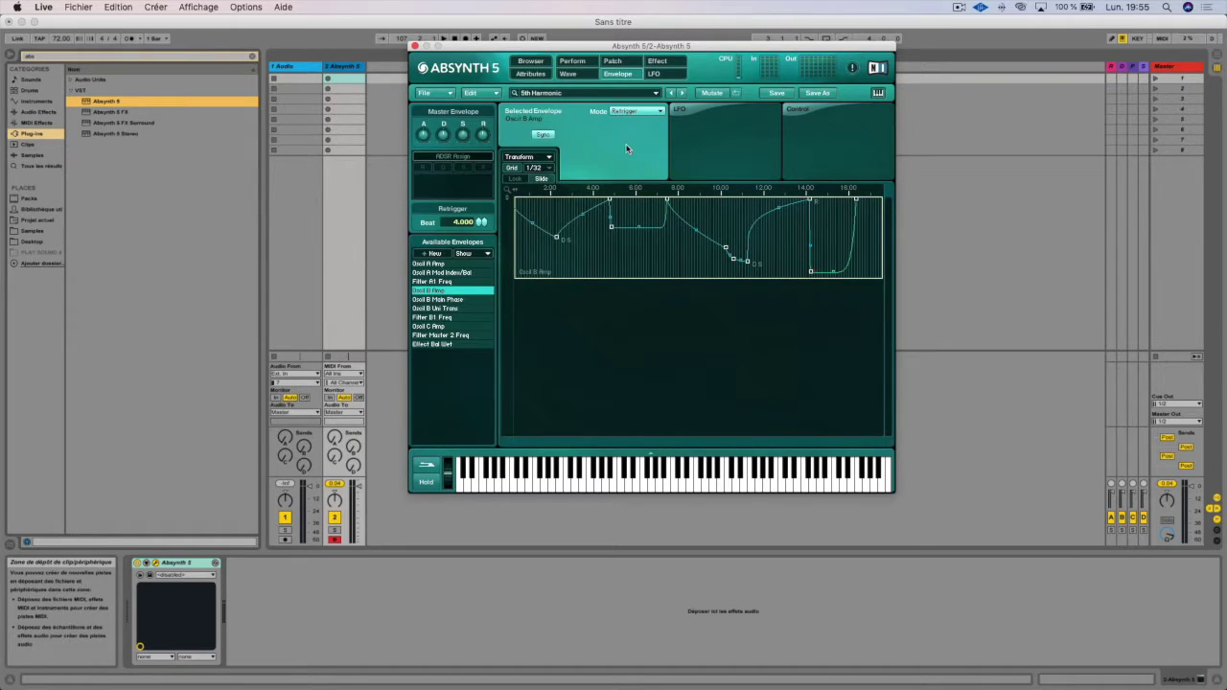
# Start the Expand To Rhythm transform on the Oscil B Amp envelope and set its BPM to 72.
pyautogui.click(534, 159)
pyautogui.click(548, 170)
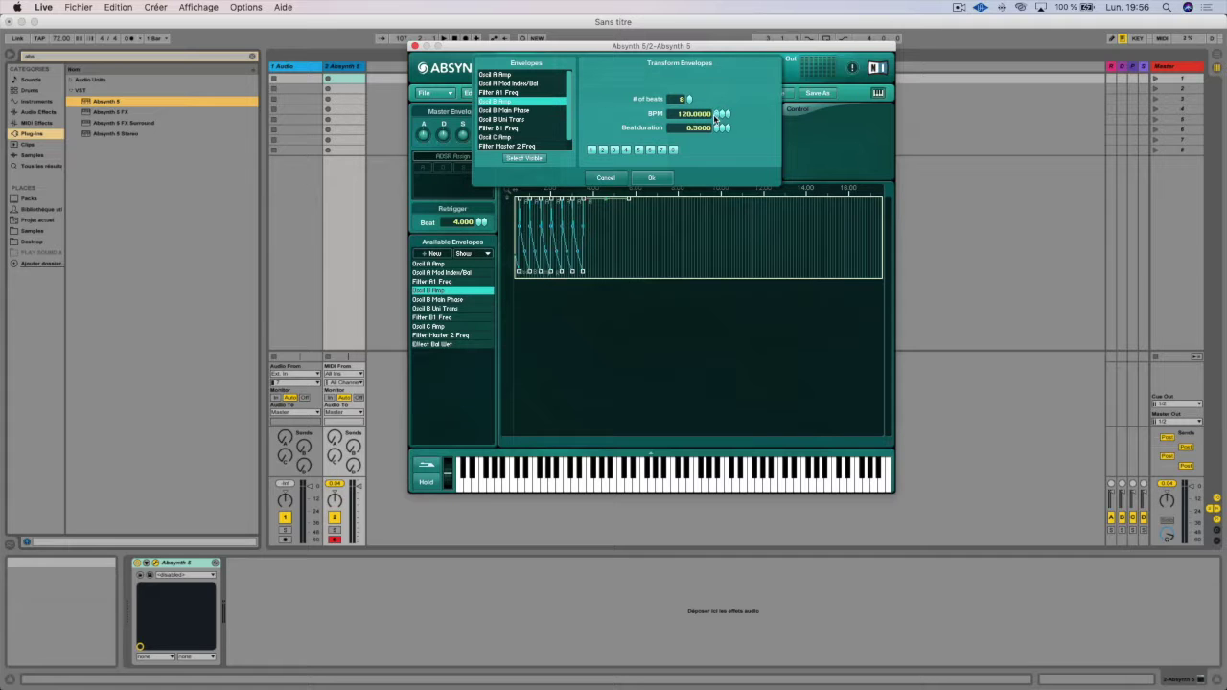
pyautogui.moveTo(714, 118); pyautogui.dragTo(716, 120)
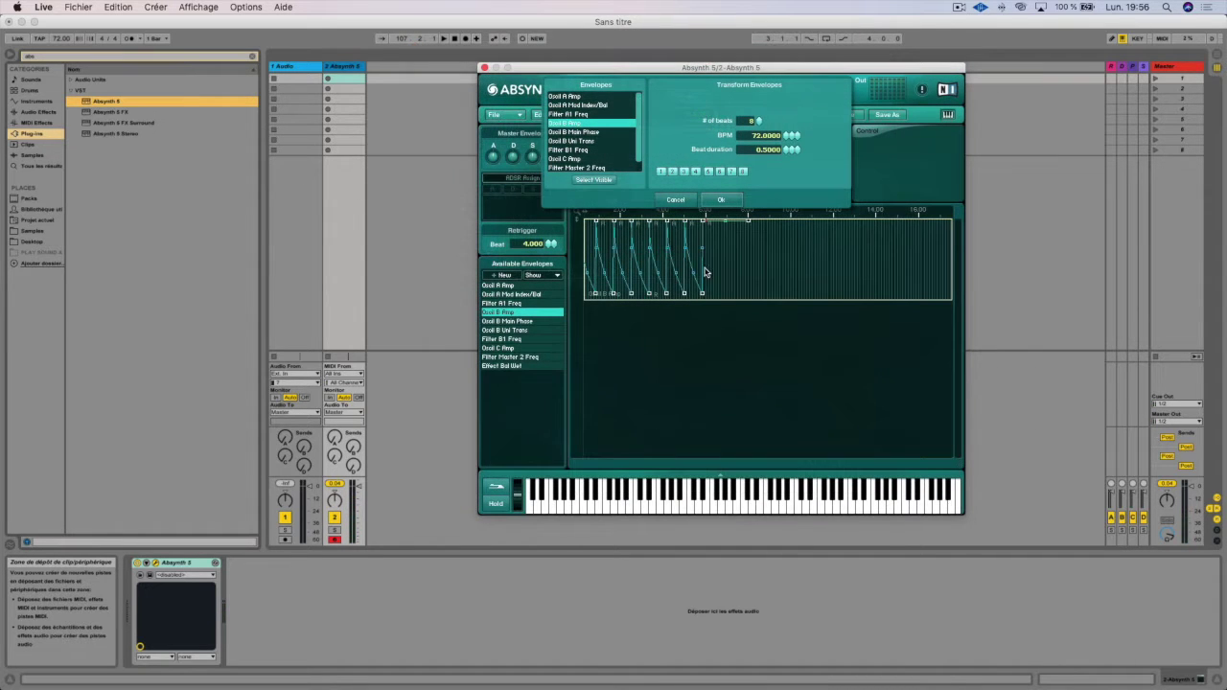
# Go through the envelopes available for the rhythm transform and choose Oscil B Uni Trans as its target.
pyautogui.click(587, 122)
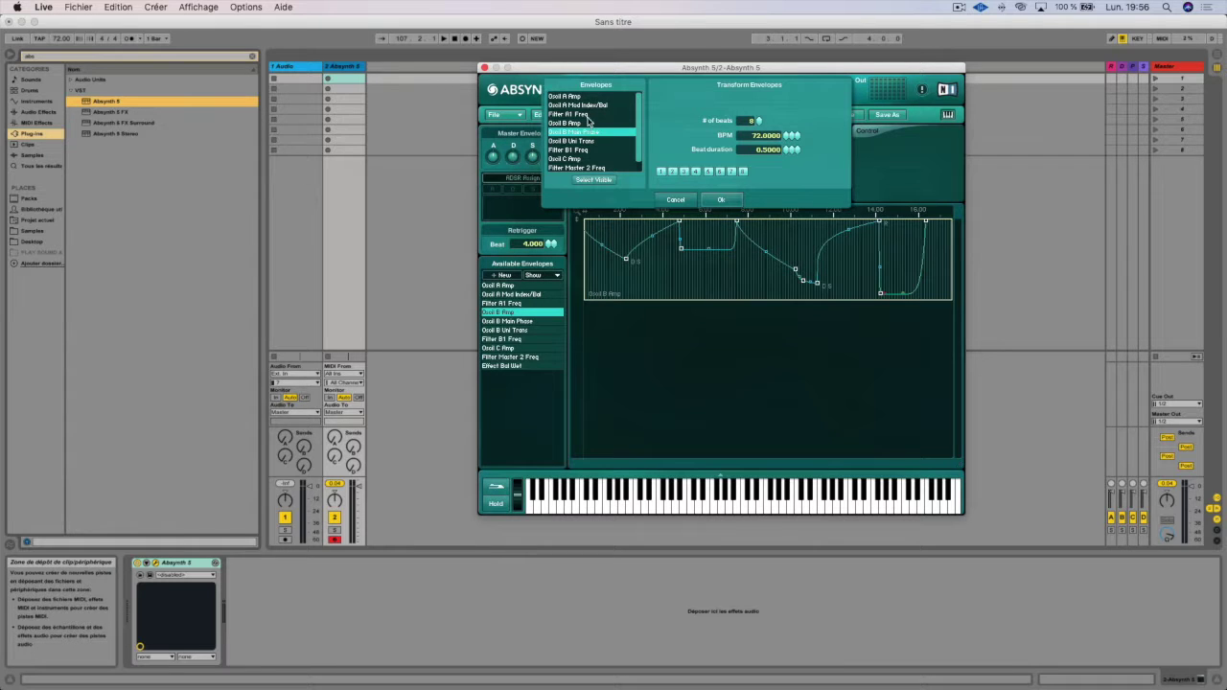
pyautogui.click(587, 97)
pyautogui.click(588, 106)
pyautogui.click(587, 123)
pyautogui.click(587, 131)
pyautogui.click(587, 149)
pyautogui.click(588, 168)
pyautogui.click(588, 132)
pyautogui.click(589, 105)
pyautogui.click(598, 114)
pyautogui.click(596, 133)
pyautogui.click(597, 141)
# Try 16 beats, readjust the beat count and apply the rhythm expansion to the Oscil B Uni Trans envelope.
pyautogui.moveTo(758, 123)
pyautogui.mouseDown()
pyautogui.moveTo(759, 134)
pyautogui.moveTo(767, 113)
pyautogui.mouseUp()
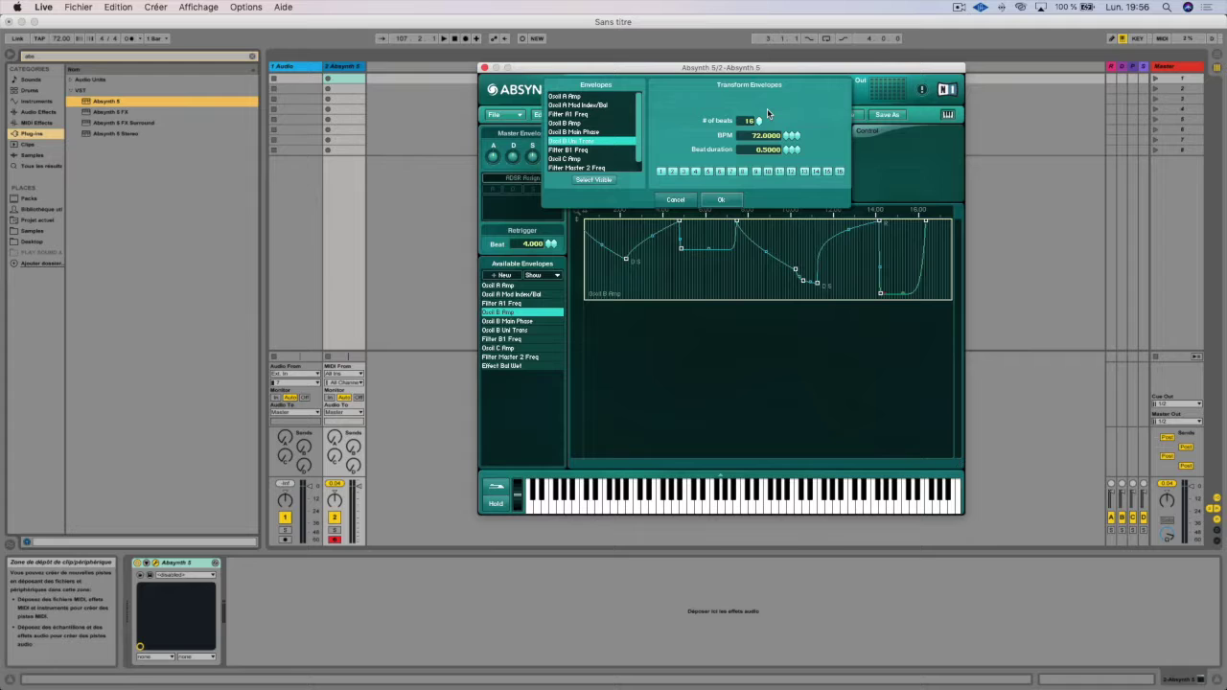
pyautogui.moveTo(767, 113); pyautogui.dragTo(756, 125)
pyautogui.click(787, 152)
pyautogui.click(721, 200)
# Set up an AR pulse for the Oscil B Amp envelope with attack 1.0, 4 beats and 72 BPM.
pyautogui.click(578, 179)
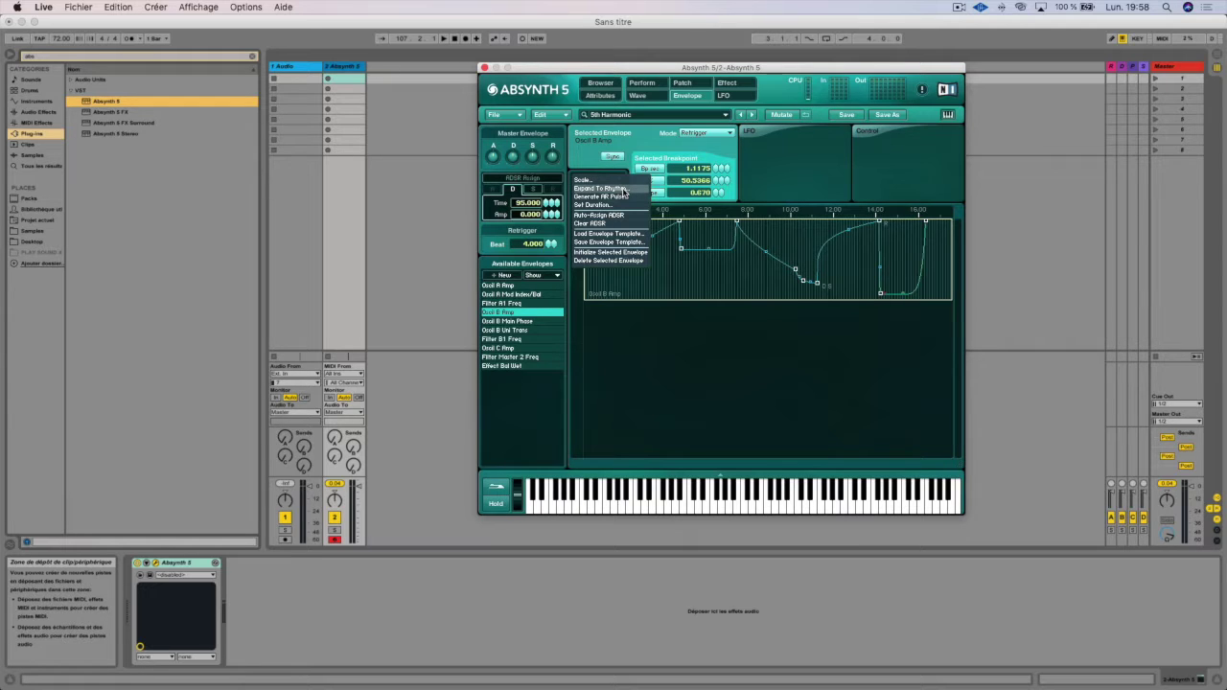
pyautogui.click(621, 189)
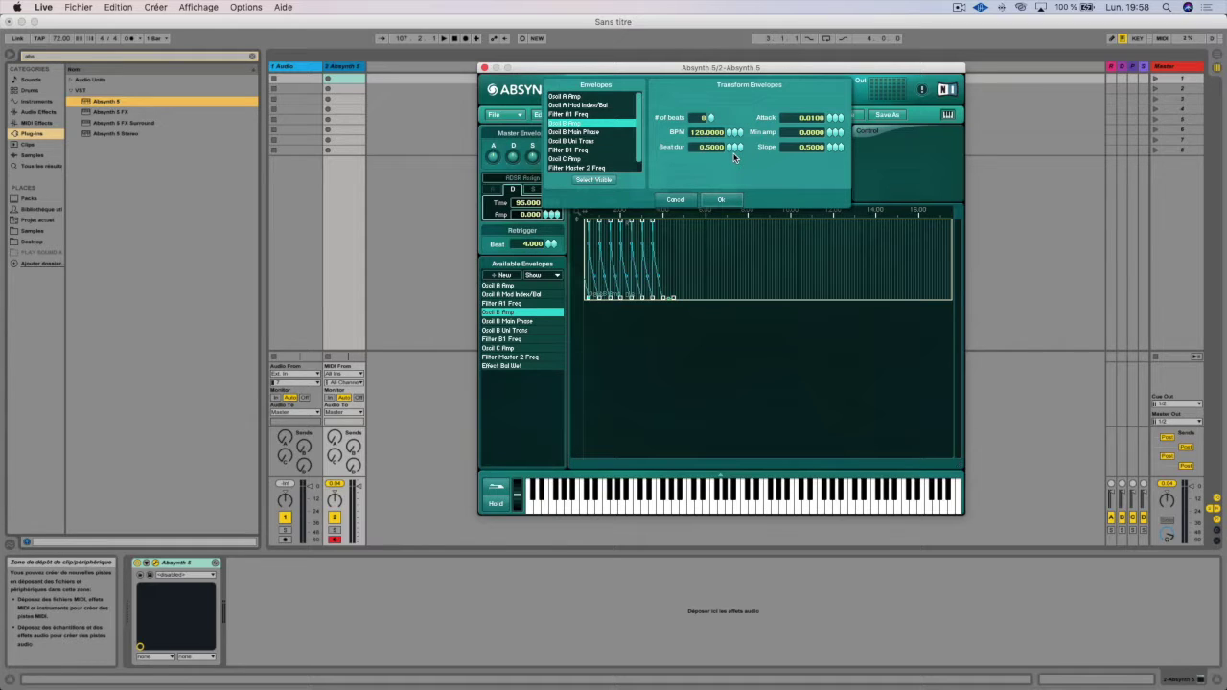
pyautogui.click(830, 119)
pyautogui.moveTo(813, 119); pyautogui.dragTo(817, 110)
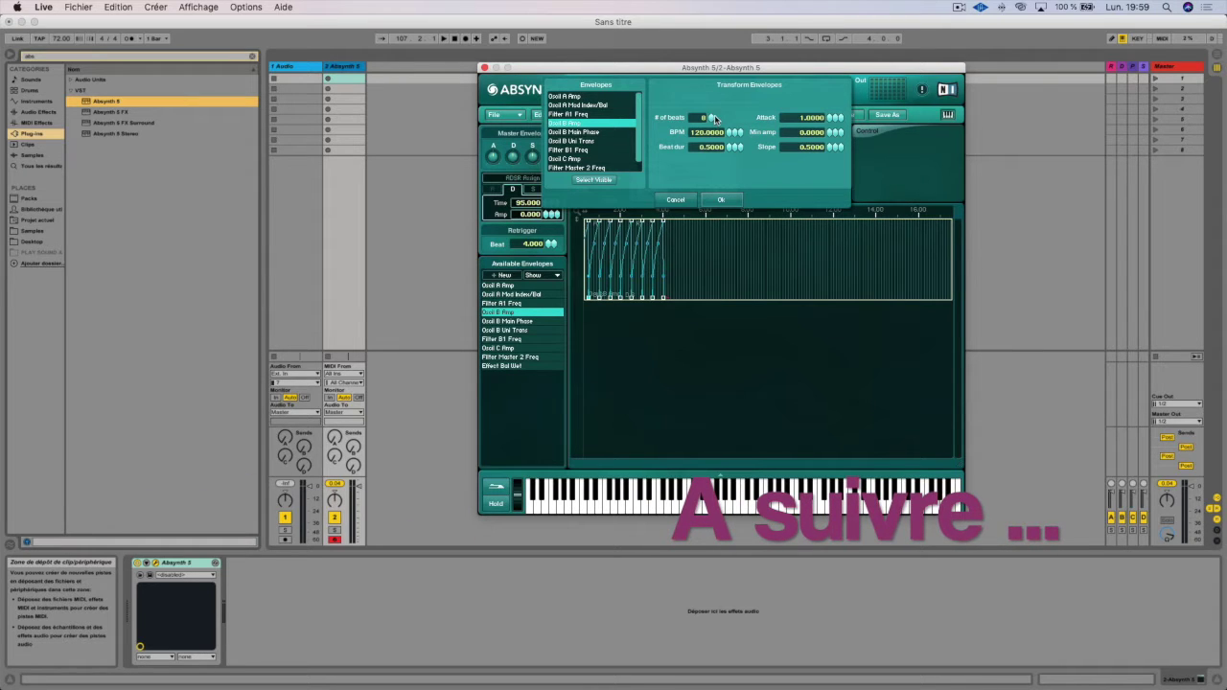
pyautogui.moveTo(712, 120)
pyautogui.mouseDown()
pyautogui.moveTo(717, 110)
pyautogui.moveTo(710, 124)
pyautogui.mouseUp()
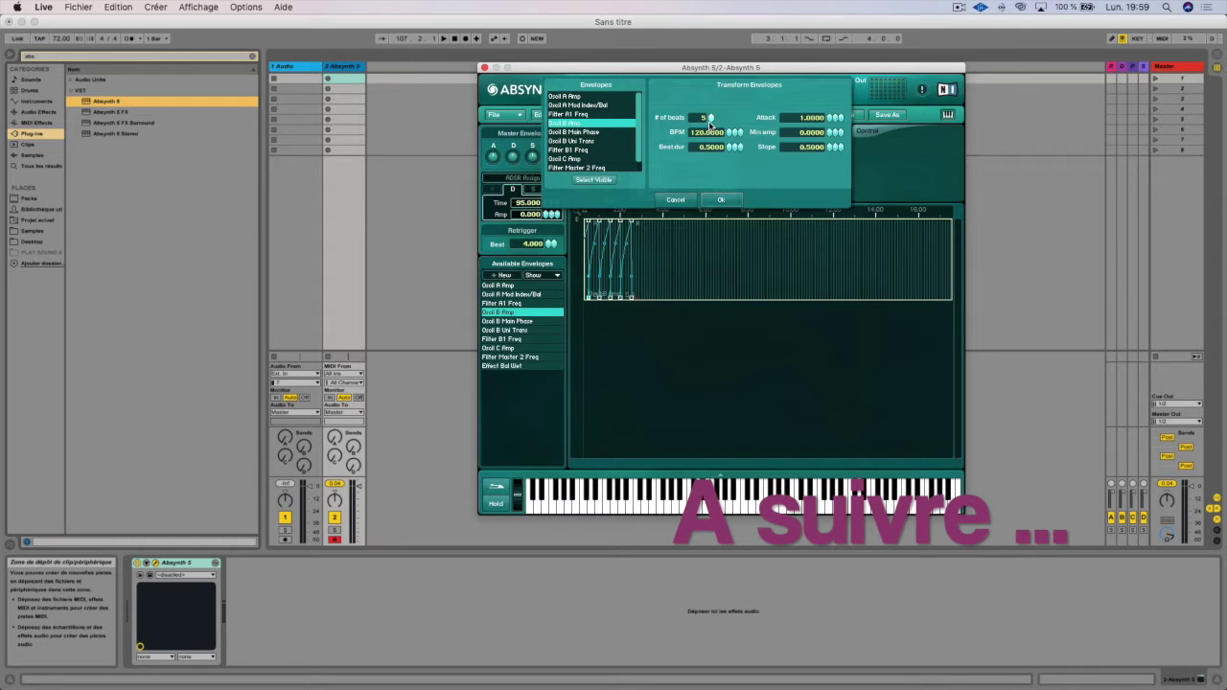
pyautogui.moveTo(709, 126); pyautogui.dragTo(711, 126)
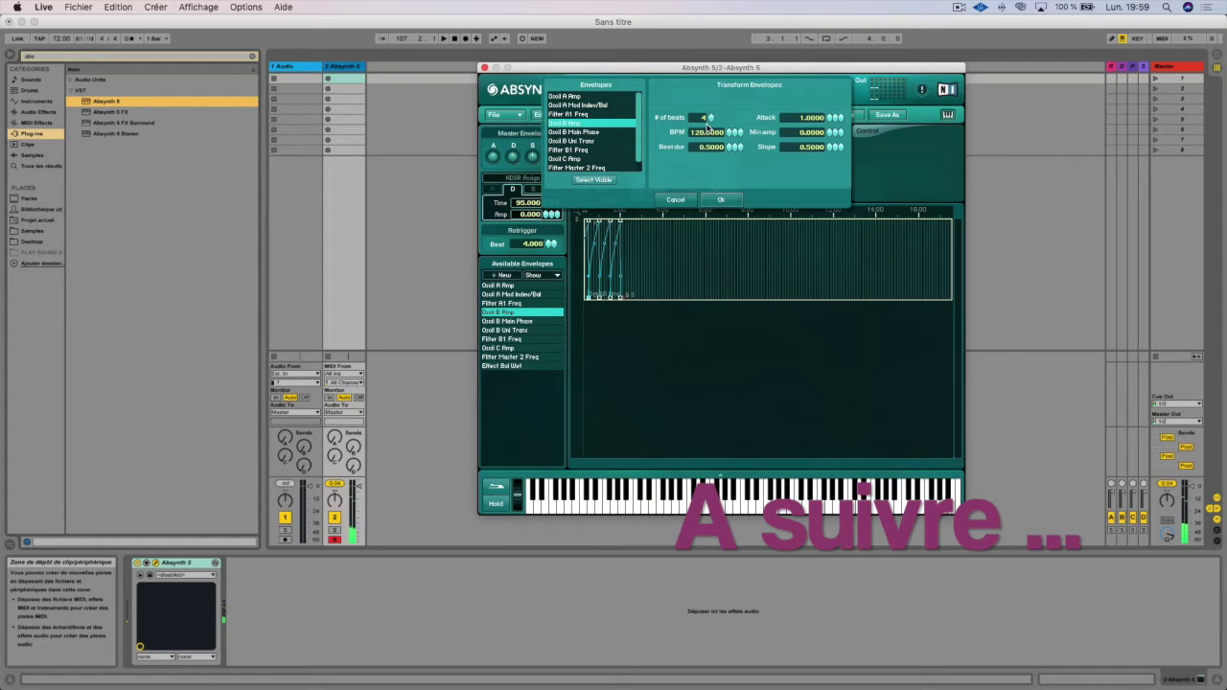
pyautogui.moveTo(731, 135); pyautogui.dragTo(724, 168)
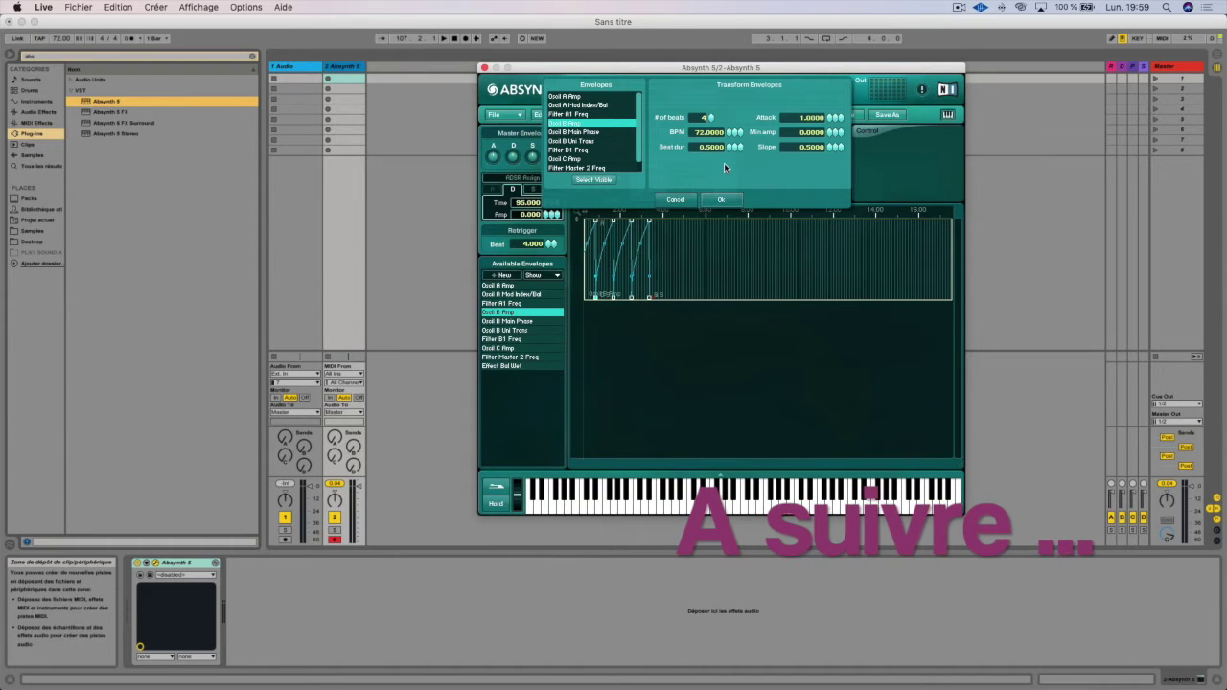